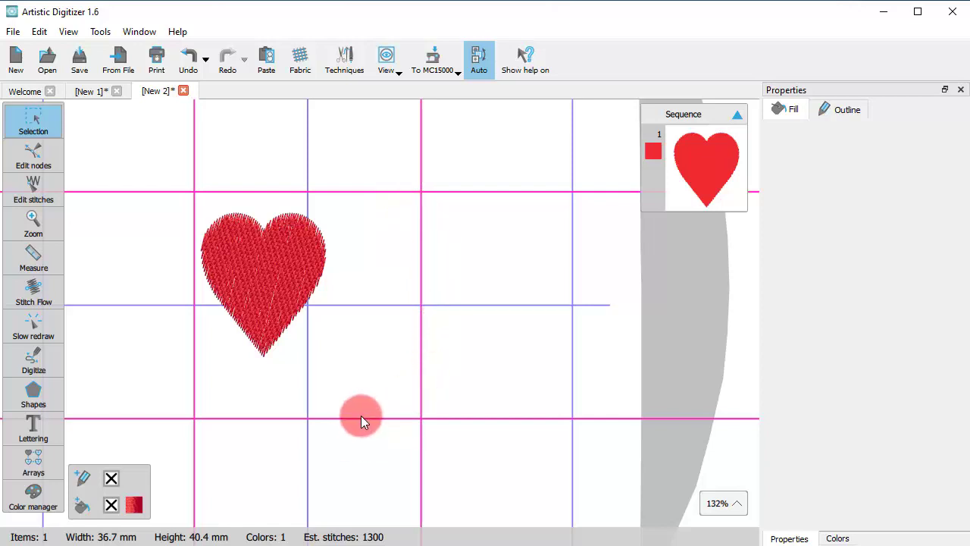
Step: Nudge the red heart up-left and stretch it to 33.1 mm wide by 60.1 mm high
{"action": "left_click", "coordinate": [253, 295]}
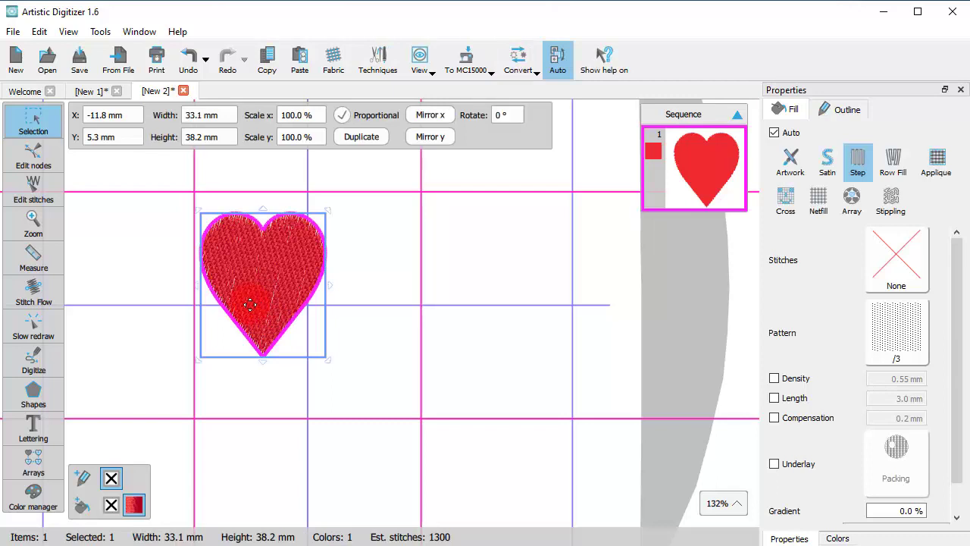
{"action": "left_click_drag", "start_coordinate": [264, 317], "coordinate": [259, 291]}
{"action": "left_click_drag", "start_coordinate": [260, 337], "coordinate": [257, 423]}
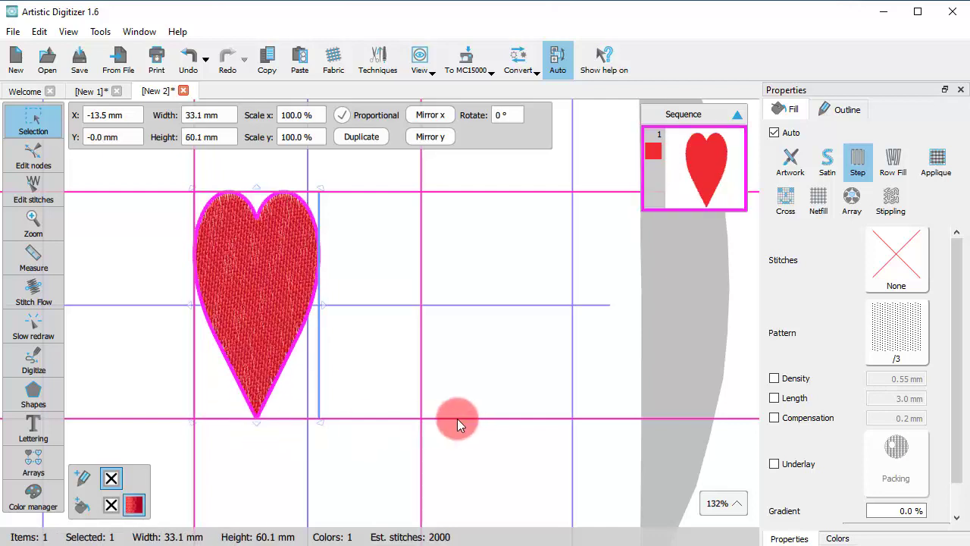
Step: Digitize a six-point wavy outline line running beneath the heart
{"action": "left_click", "coordinate": [333, 390]}
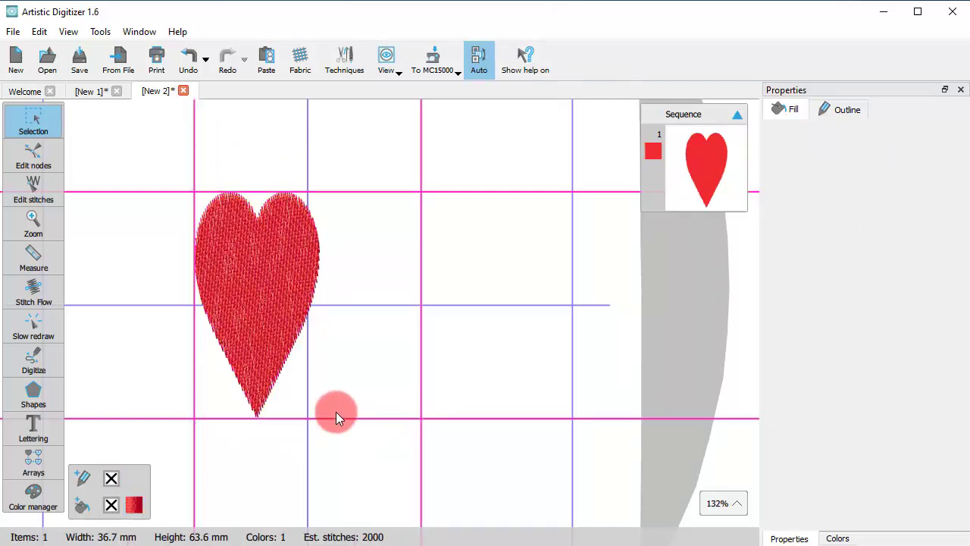
{"action": "left_click", "coordinate": [34, 361]}
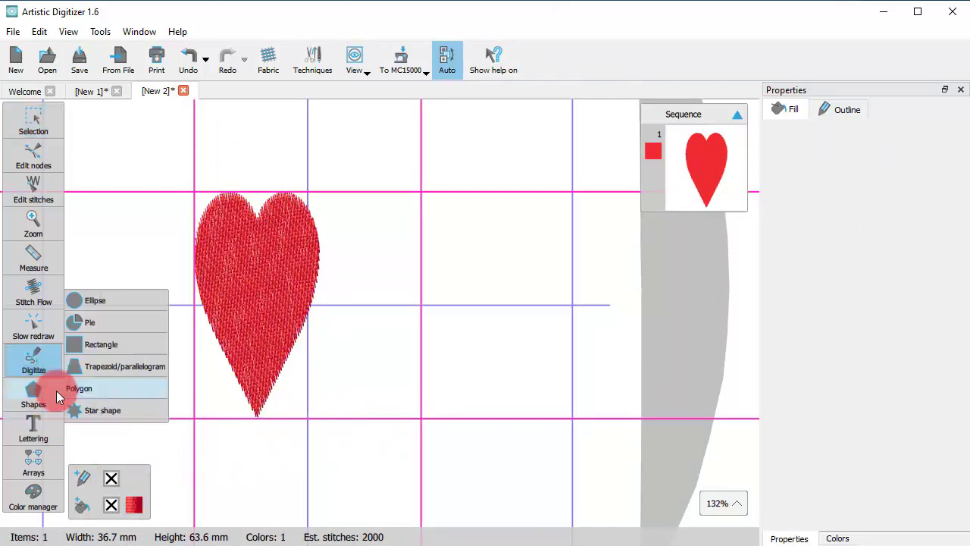
{"action": "left_click", "coordinate": [119, 446]}
{"action": "left_click", "coordinate": [175, 419]}
{"action": "scroll", "coordinate": [228, 440], "scroll_direction": "down", "scroll_amount": 3}
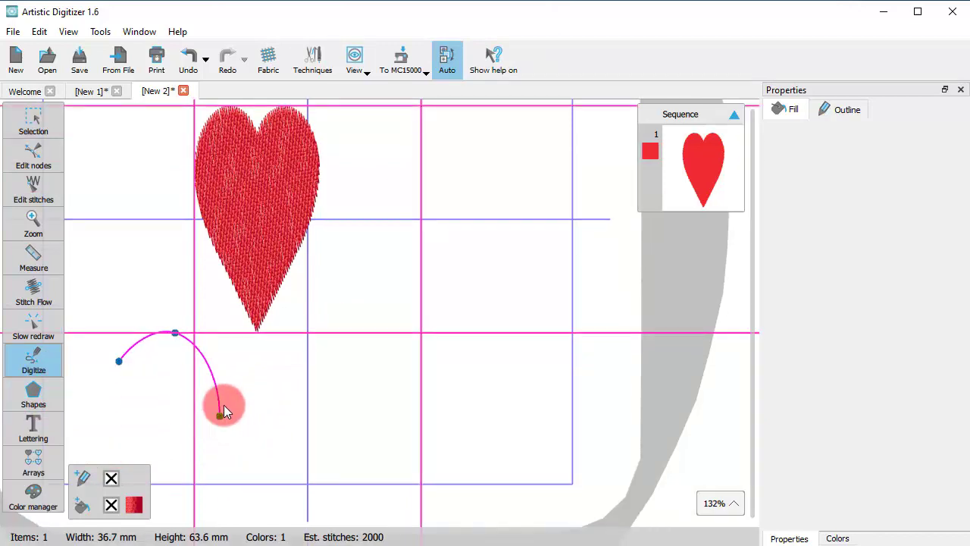
{"action": "left_click", "coordinate": [227, 365]}
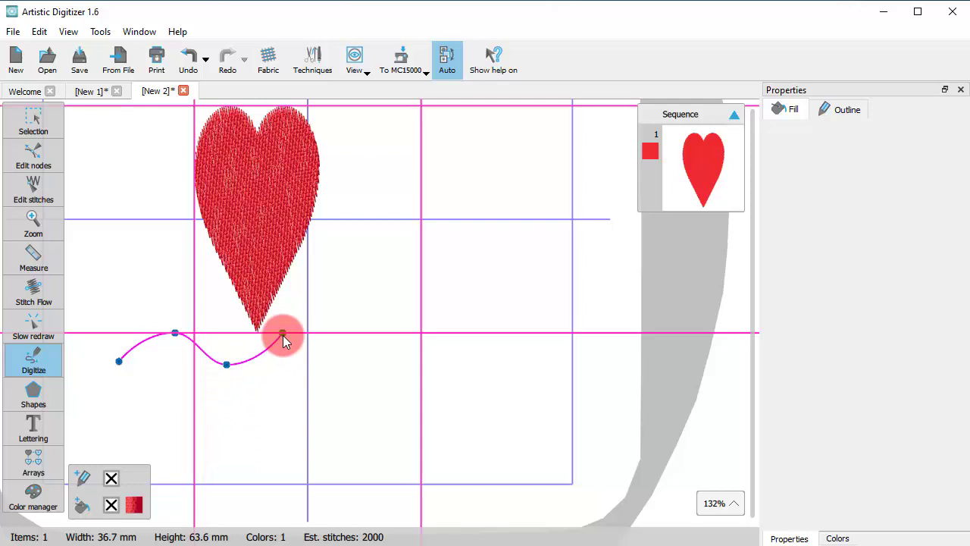
{"action": "left_click", "coordinate": [282, 335]}
{"action": "left_click", "coordinate": [326, 367]}
{"action": "left_click", "coordinate": [352, 339]}
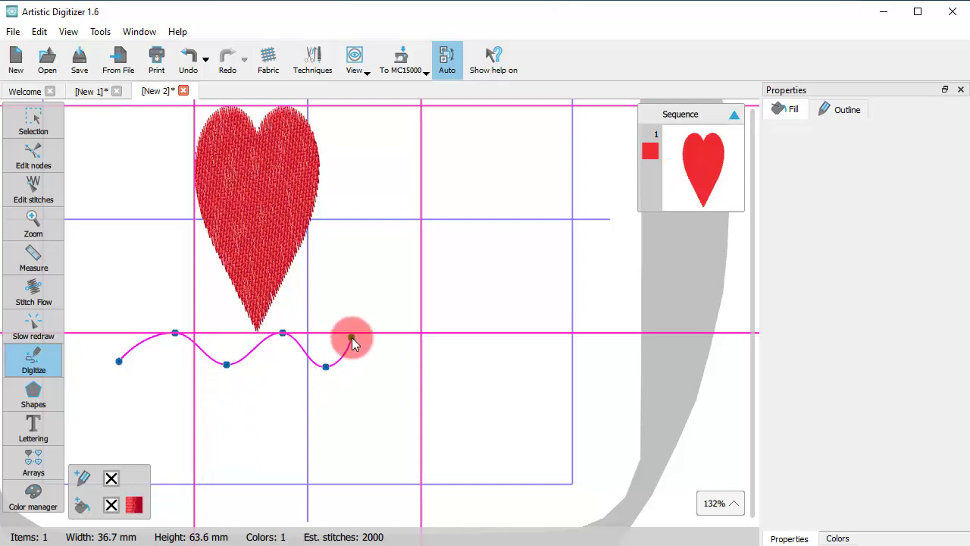
{"action": "double_click", "coordinate": [357, 345]}
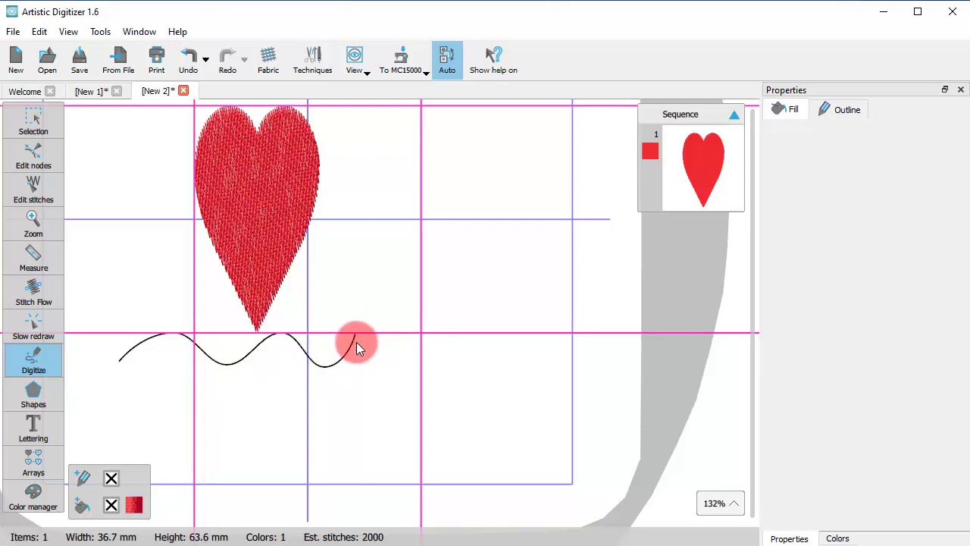
Step: In View > Guidelines, hide guidelines, enable Snap, then show guidelines again
{"action": "left_click", "coordinate": [447, 379]}
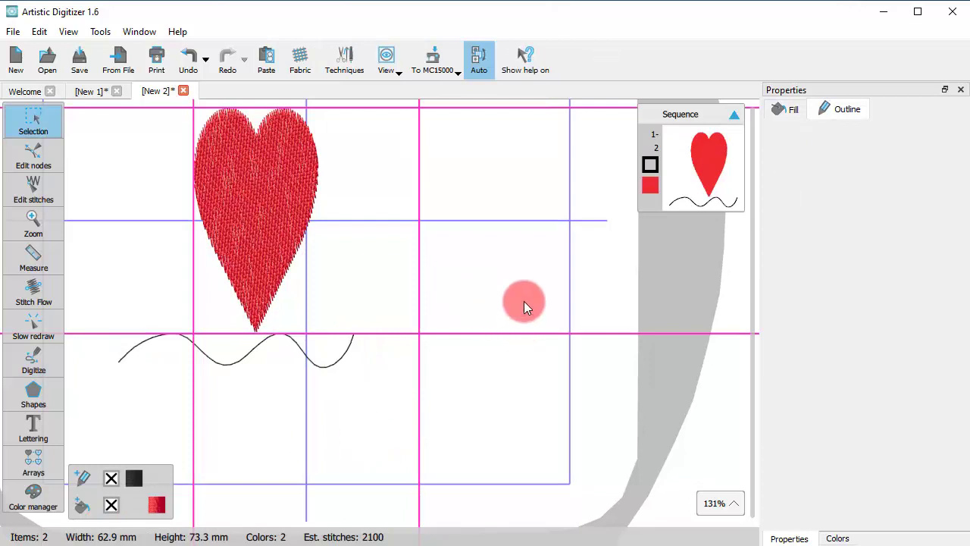
{"action": "left_click", "coordinate": [387, 62]}
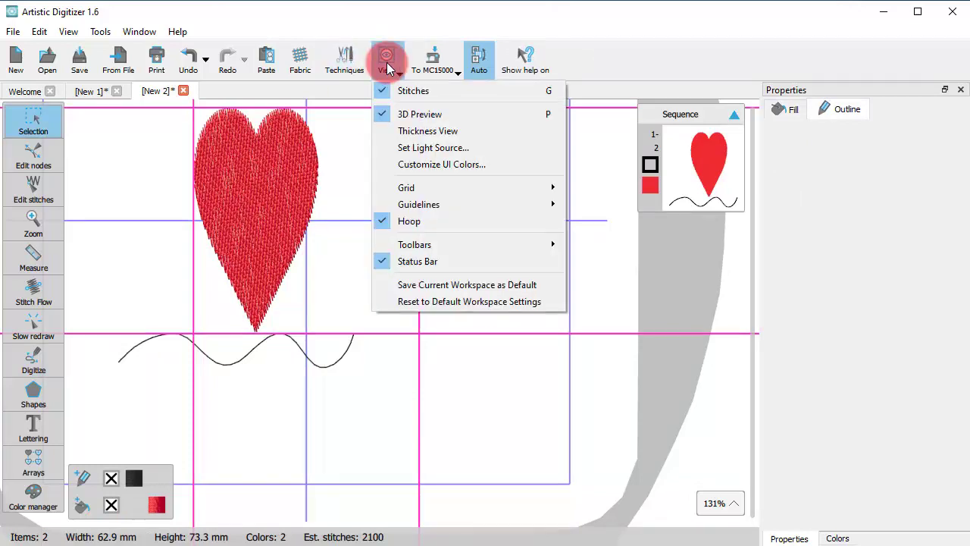
{"action": "mouse_move", "coordinate": [447, 201]}
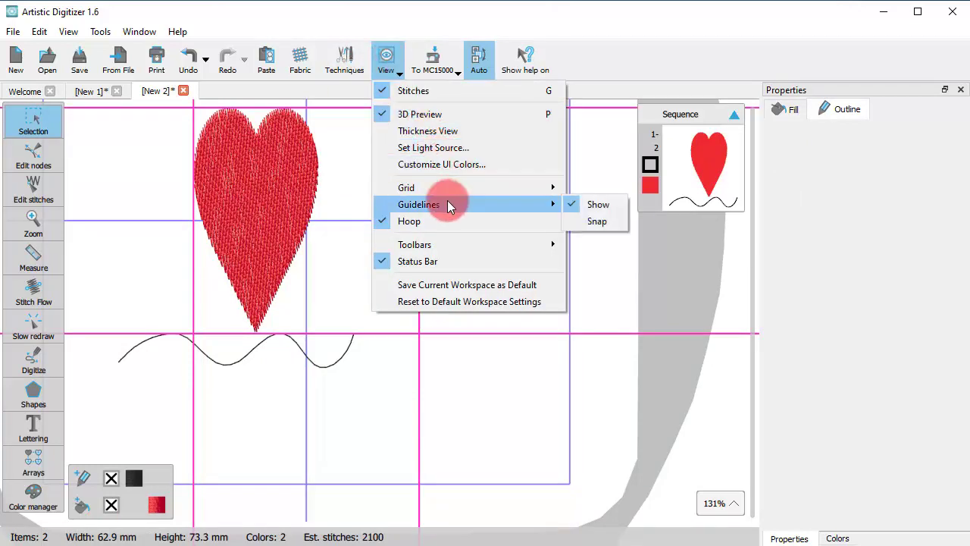
{"action": "left_click", "coordinate": [584, 206]}
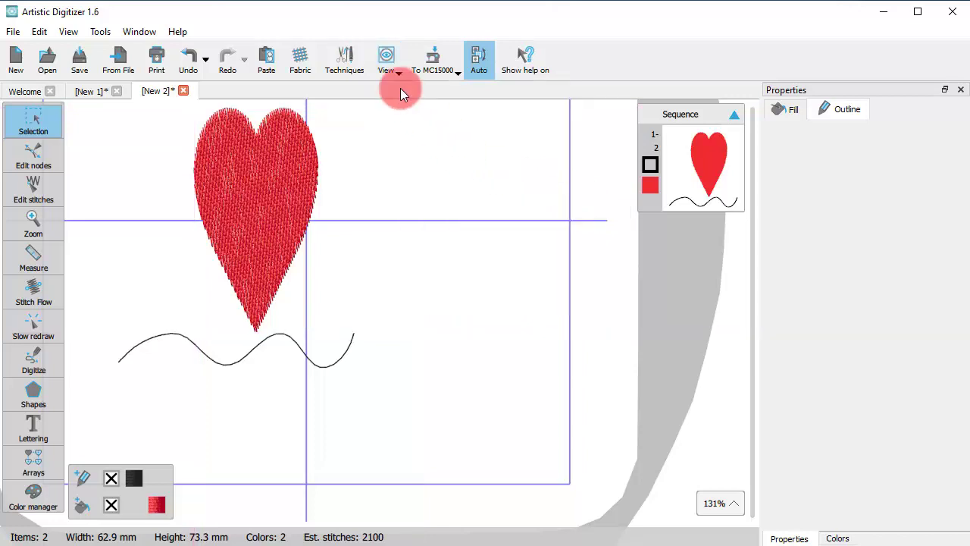
{"action": "left_click", "coordinate": [386, 54]}
{"action": "mouse_move", "coordinate": [487, 206]}
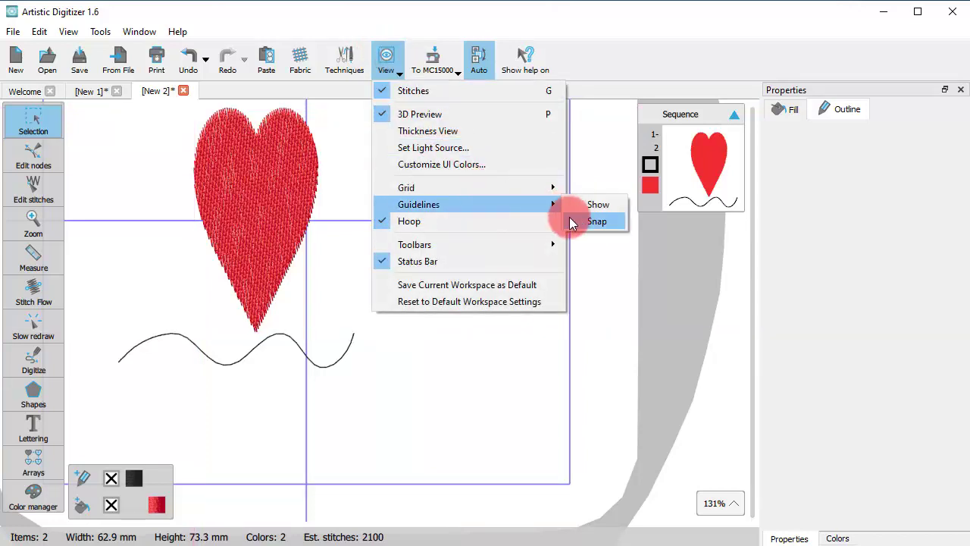
{"action": "left_click", "coordinate": [589, 220]}
{"action": "left_click", "coordinate": [382, 57]}
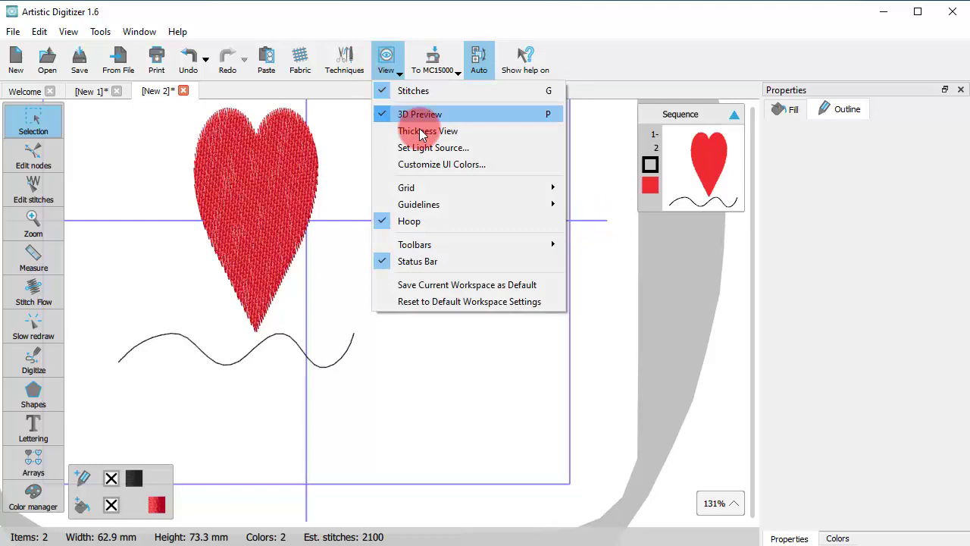
{"action": "mouse_move", "coordinate": [461, 204]}
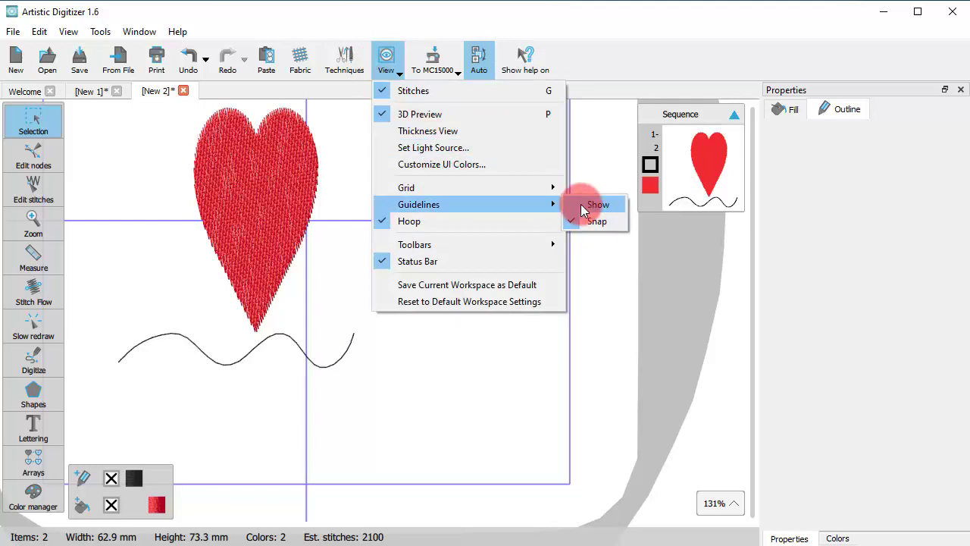
{"action": "left_click", "coordinate": [583, 206]}
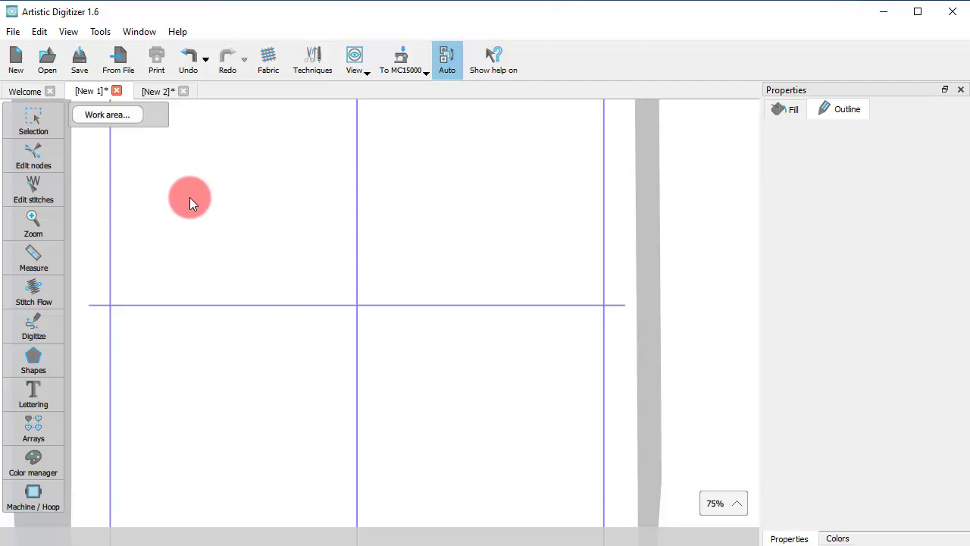
Step: Drag out two horizontal guidelines and two vertical guidelines from the rulers
{"action": "left_click_drag", "start_coordinate": [189, 197], "coordinate": [457, 201]}
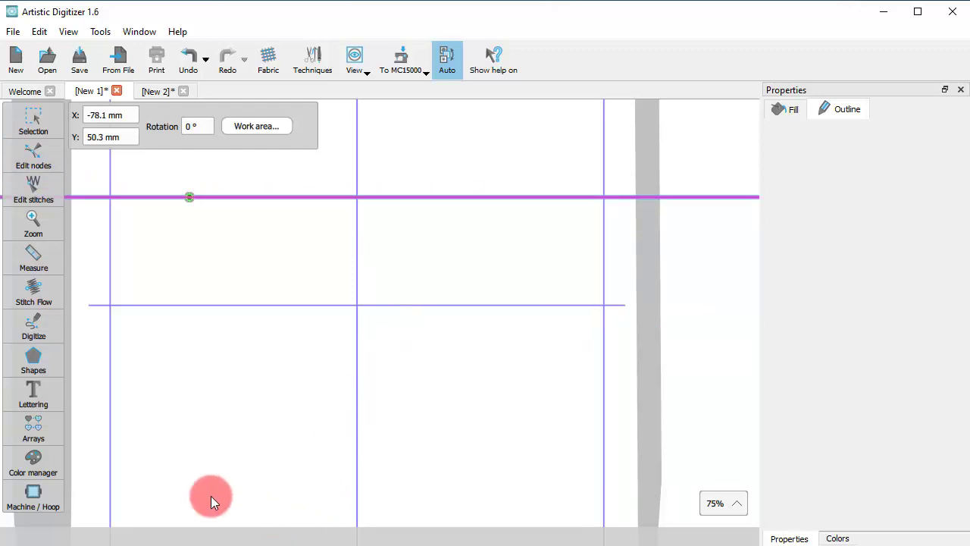
{"action": "left_click_drag", "start_coordinate": [179, 438], "coordinate": [463, 438]}
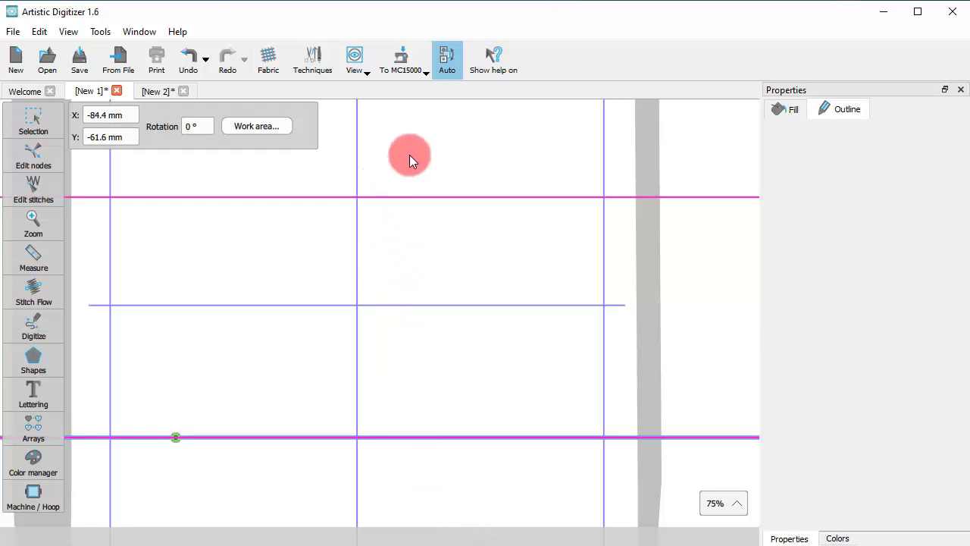
{"action": "left_click_drag", "start_coordinate": [405, 114], "coordinate": [405, 483]}
{"action": "left_click", "coordinate": [667, 446]}
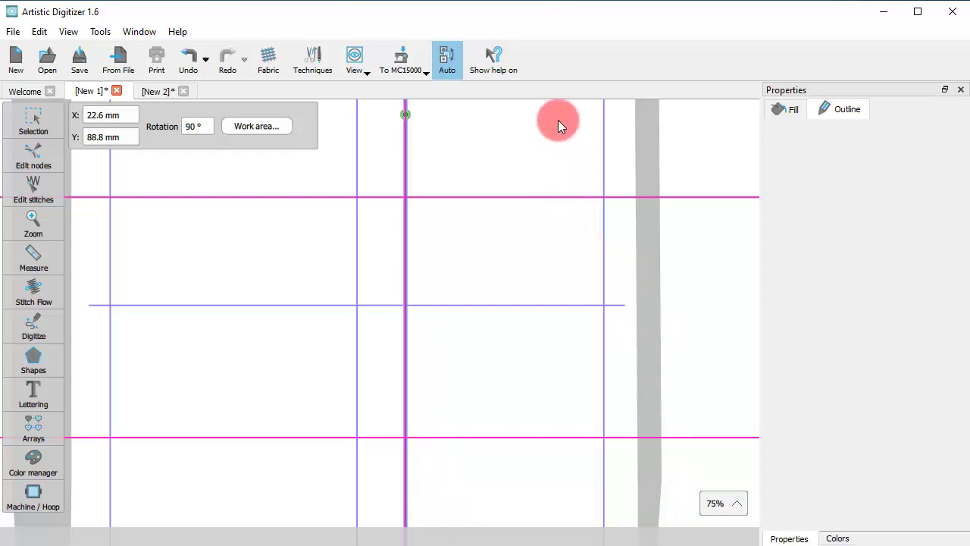
{"action": "left_click_drag", "start_coordinate": [556, 120], "coordinate": [553, 455]}
Step: Add a diagonal guideline across the canvas rotated to 327°
{"action": "left_click_drag", "start_coordinate": [215, 217], "coordinate": [493, 403]}
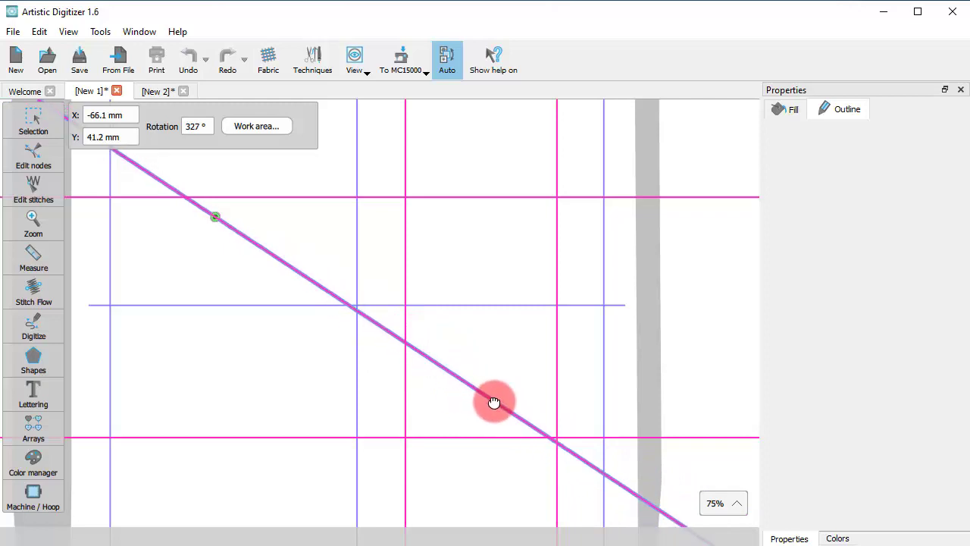
{"action": "left_click", "coordinate": [328, 539]}
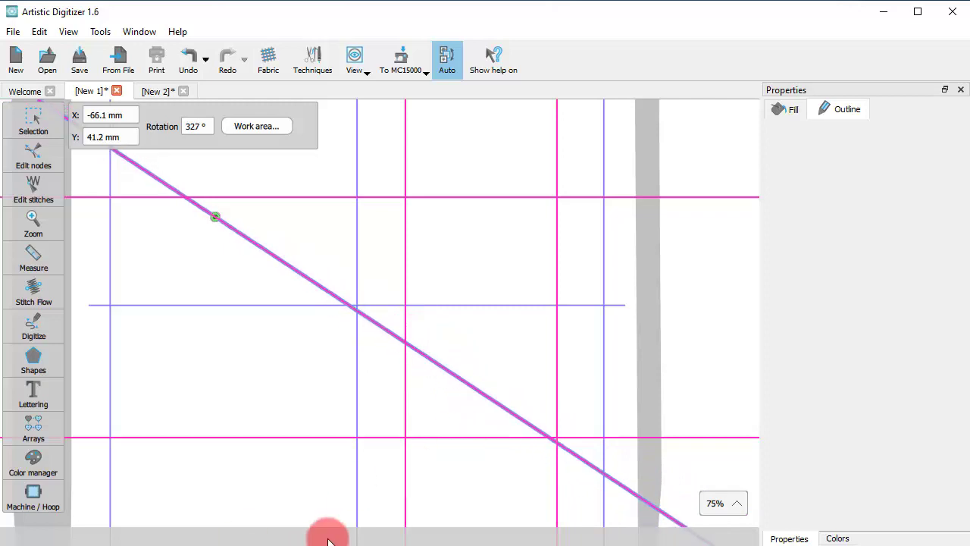
{"action": "left_click_drag", "start_coordinate": [328, 539], "coordinate": [290, 465]}
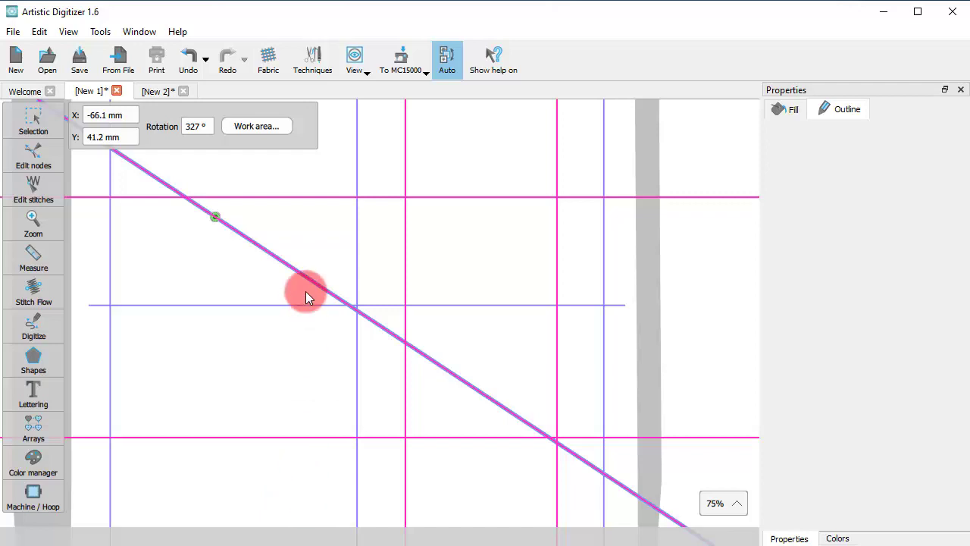
Step: Rotate the upper horizontal guide into a diagonal, move it, and fine-tune it to 324°
{"action": "left_click_drag", "start_coordinate": [305, 291], "coordinate": [325, 196]}
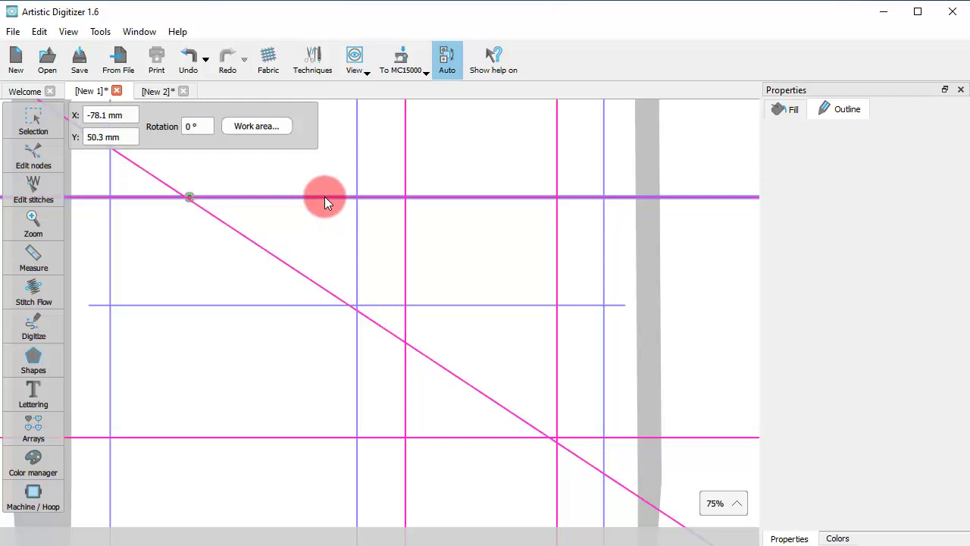
{"action": "mouse_move", "coordinate": [402, 313]}
{"action": "left_mouse_down"}
{"action": "mouse_move", "coordinate": [453, 422]}
{"action": "mouse_move", "coordinate": [467, 383]}
{"action": "mouse_move", "coordinate": [457, 415]}
{"action": "left_mouse_up"}
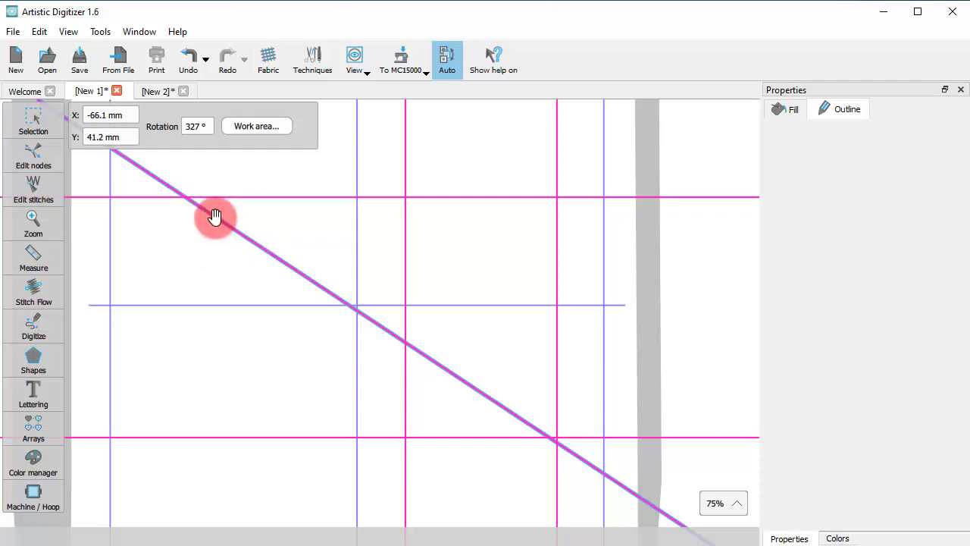
{"action": "mouse_move", "coordinate": [216, 218]}
{"action": "left_mouse_down"}
{"action": "mouse_move", "coordinate": [202, 286]}
{"action": "mouse_move", "coordinate": [321, 349]}
{"action": "mouse_move", "coordinate": [655, 377]}
{"action": "mouse_move", "coordinate": [299, 361]}
{"action": "mouse_move", "coordinate": [221, 304]}
{"action": "left_mouse_up"}
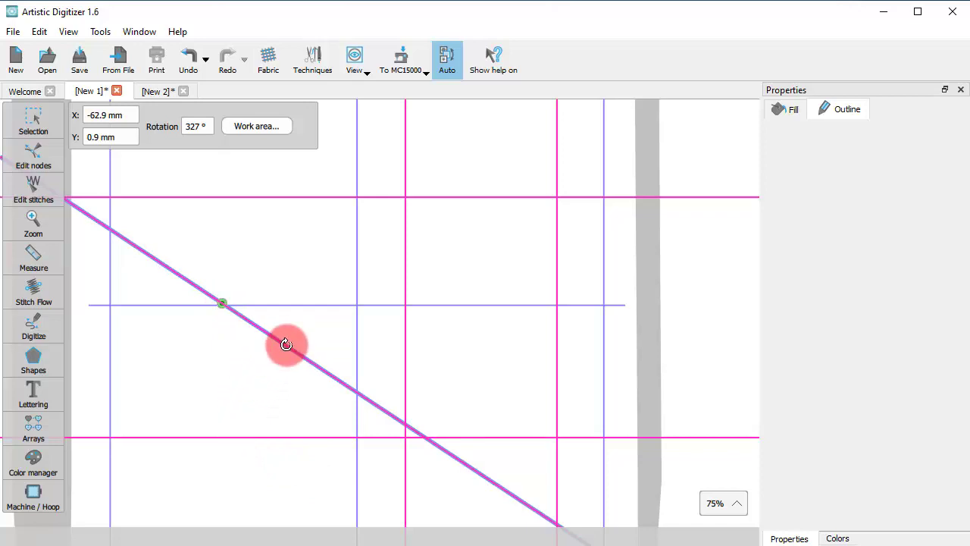
{"action": "left_click_drag", "start_coordinate": [286, 345], "coordinate": [325, 379]}
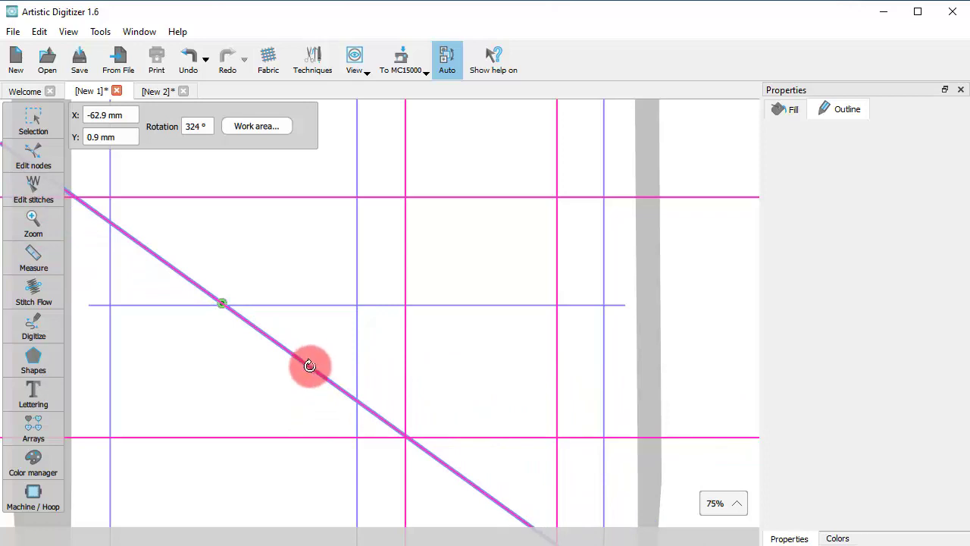
Step: Reposition the diagonal guide and rotate it to 0° so it lies horizontally at Y -30.5 mm
{"action": "key", "text": "ctrl"}
{"action": "left_click_drag", "start_coordinate": [309, 367], "coordinate": [423, 394]}
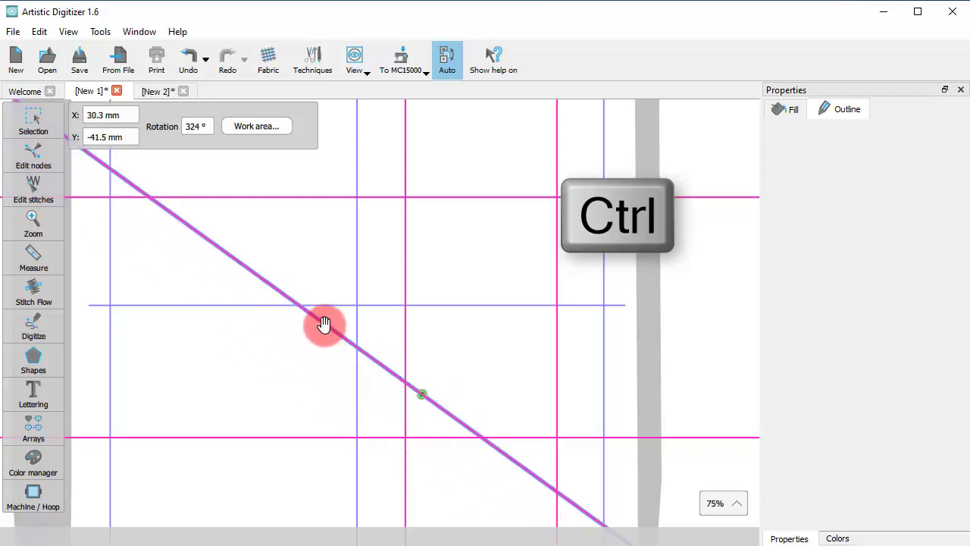
{"action": "left_click_drag", "start_coordinate": [323, 327], "coordinate": [369, 370]}
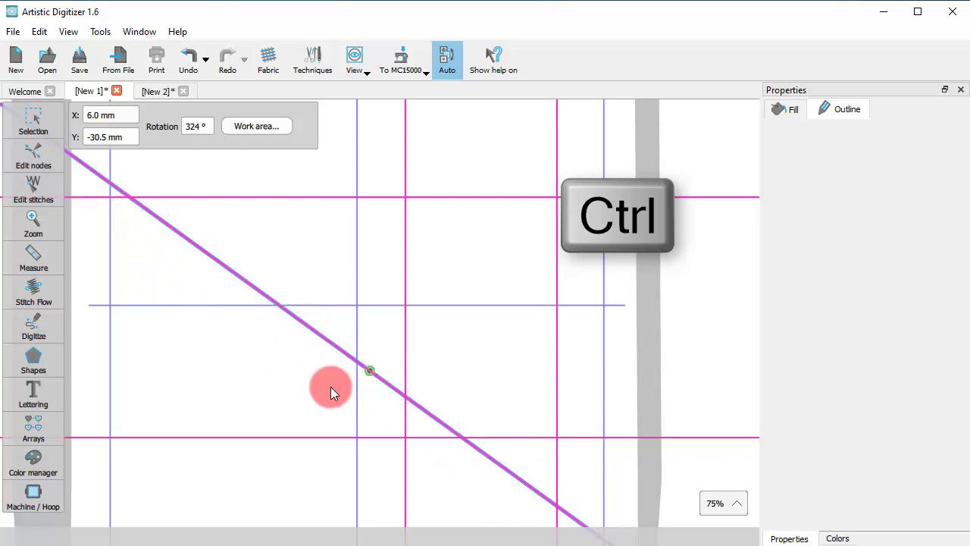
{"action": "left_click_drag", "start_coordinate": [246, 427], "coordinate": [300, 372]}
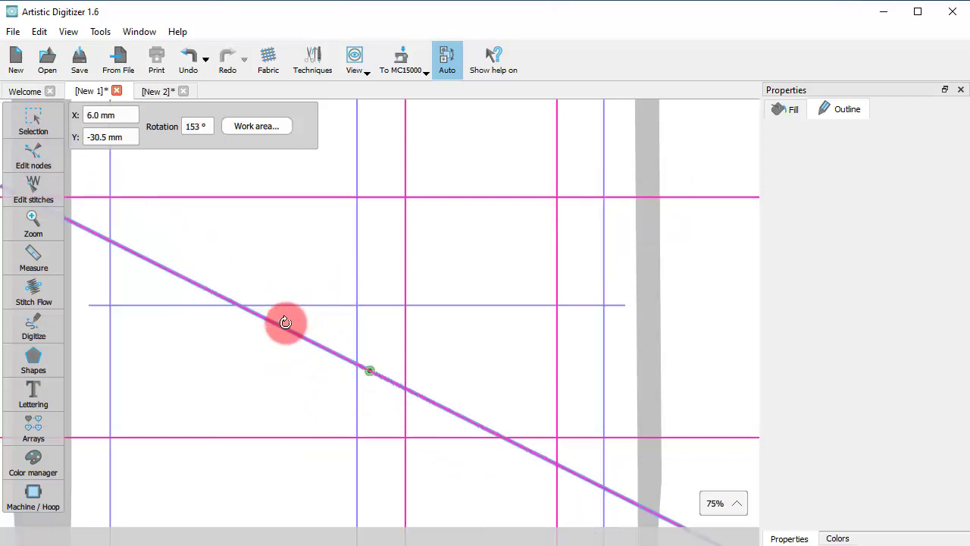
{"action": "left_click_drag", "start_coordinate": [285, 323], "coordinate": [446, 377]}
{"action": "left_click", "coordinate": [206, 446]}
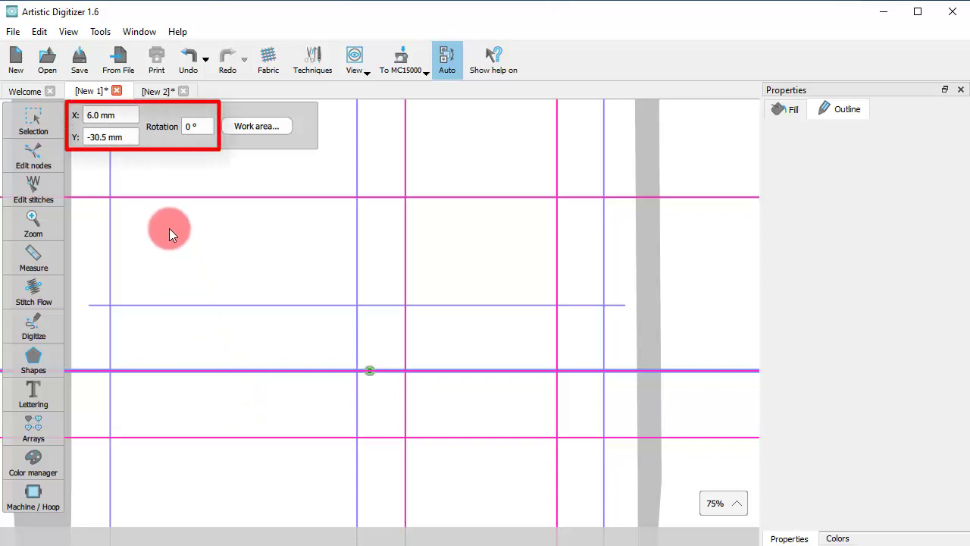
Step: Set the guide's X position to 0 and its rotation to 90° to make it vertical
{"action": "double_click", "coordinate": [93, 115]}
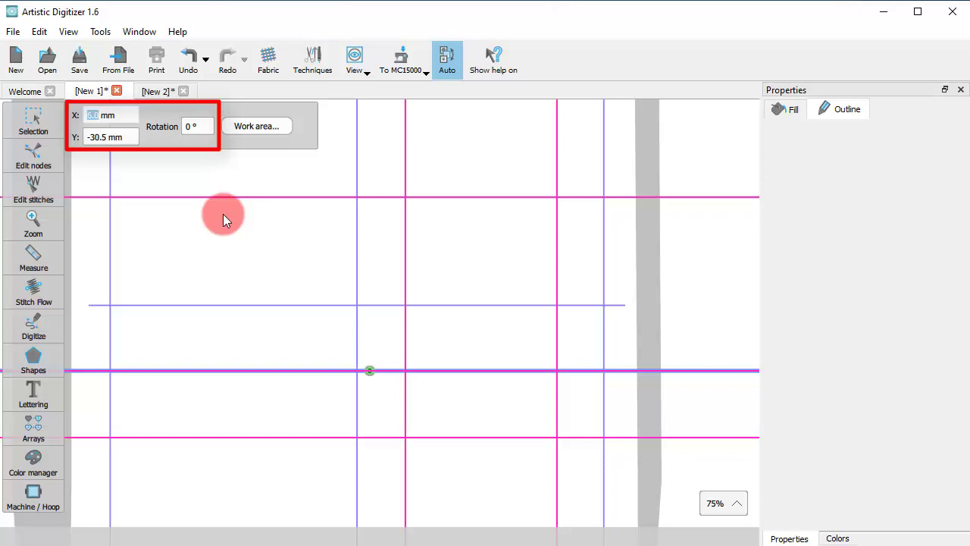
{"action": "type", "text": "0"}
{"action": "key", "text": "Return"}
{"action": "double_click", "coordinate": [101, 137]}
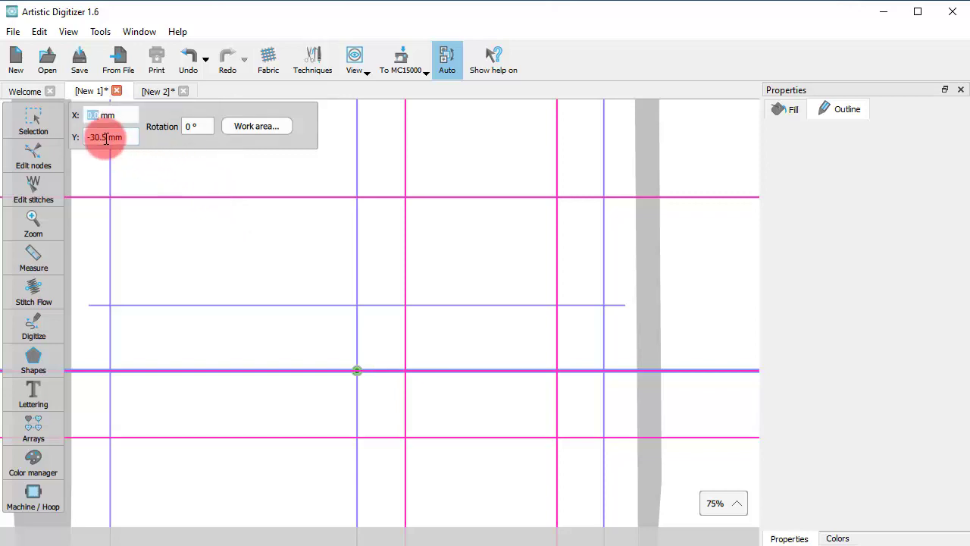
{"action": "double_click", "coordinate": [191, 125]}
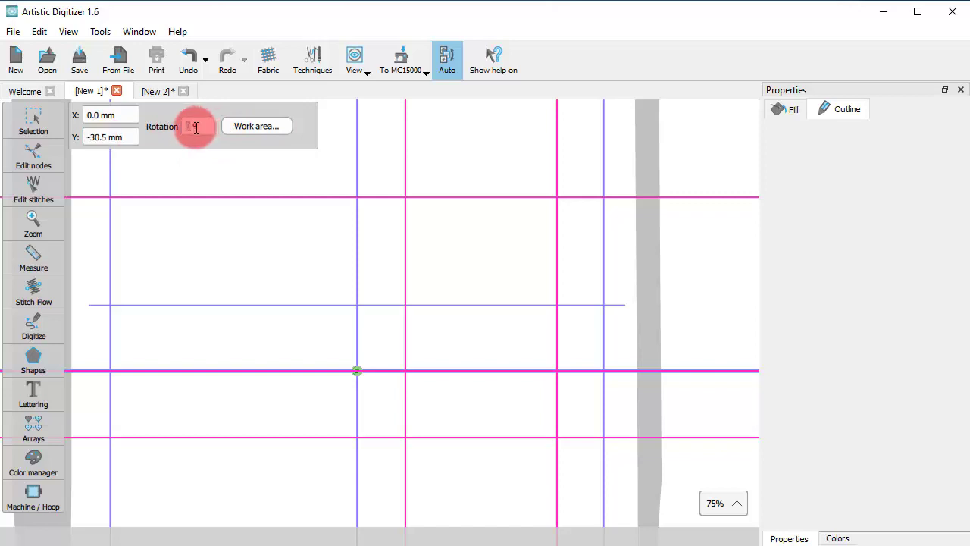
{"action": "type", "text": "90"}
{"action": "key", "text": "Return"}
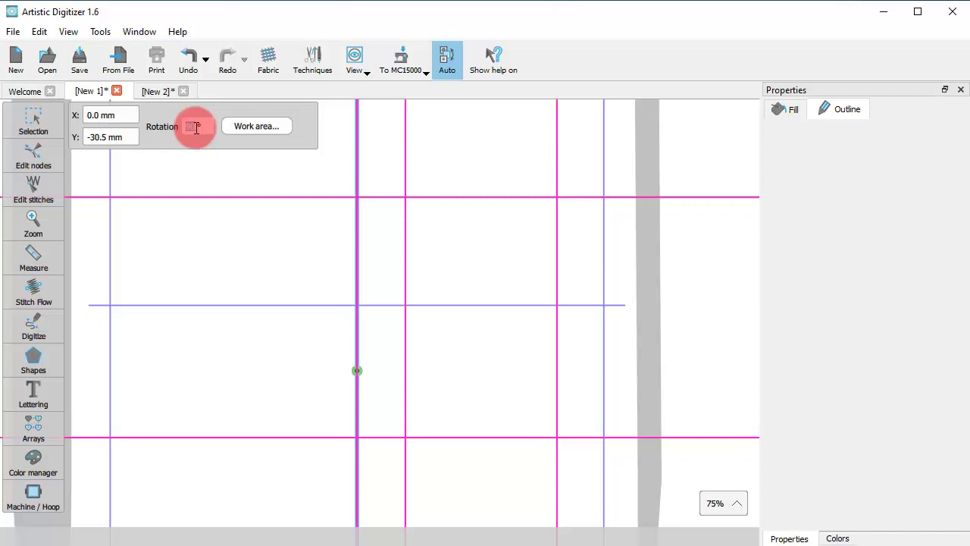
Step: Enter X 0 and Y 30 mm for the vertical guide's position
{"action": "left_click", "coordinate": [116, 130]}
{"action": "left_click", "coordinate": [97, 115]}
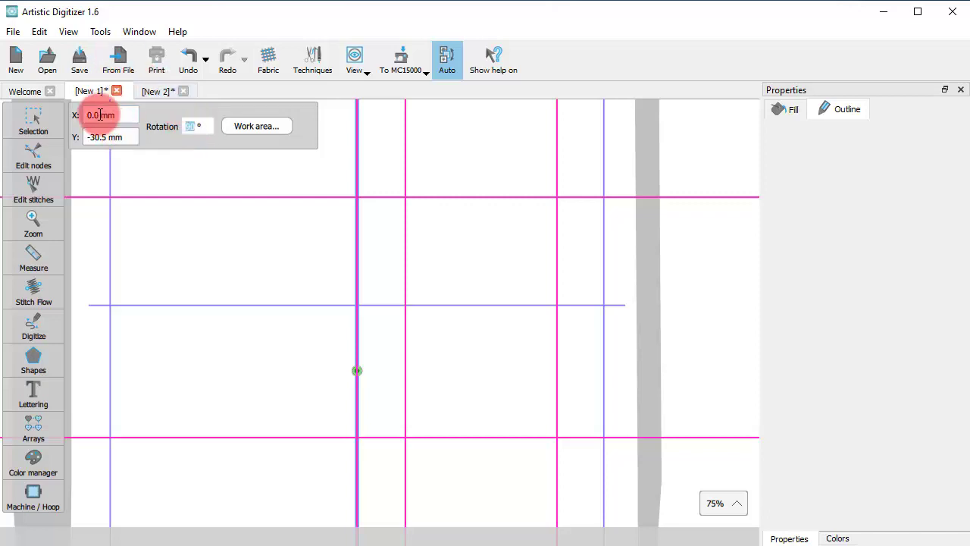
{"action": "left_click", "coordinate": [98, 136]}
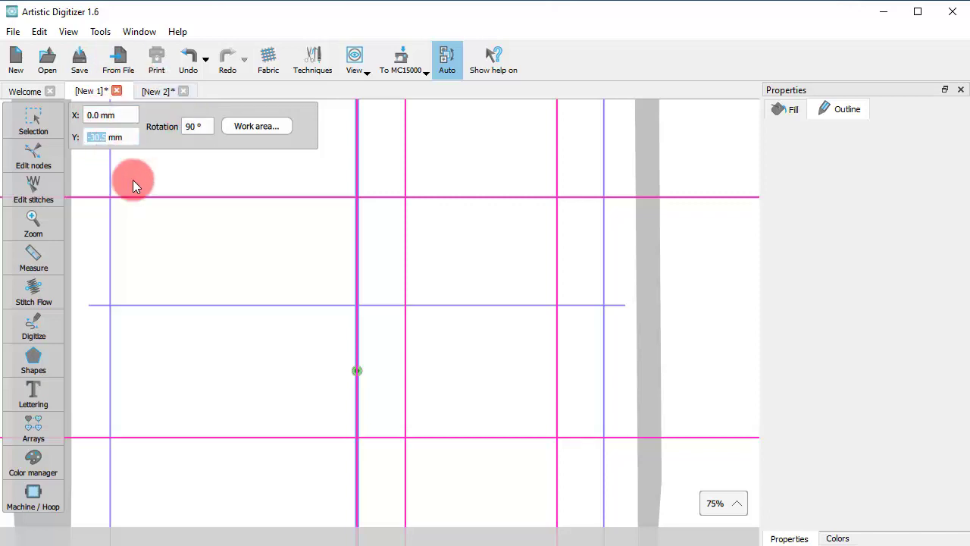
{"action": "left_click", "coordinate": [104, 116]}
{"action": "type", "text": "0"}
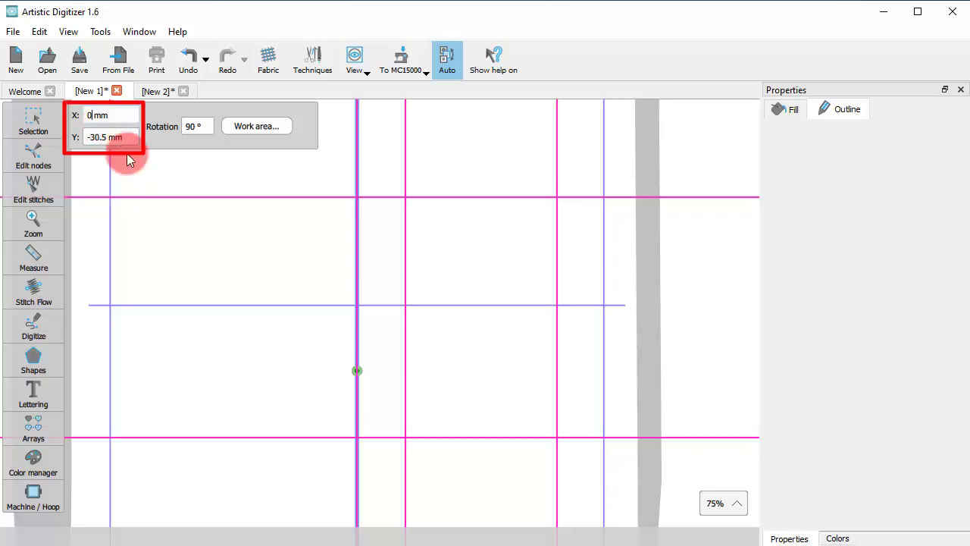
{"action": "left_click", "coordinate": [98, 144]}
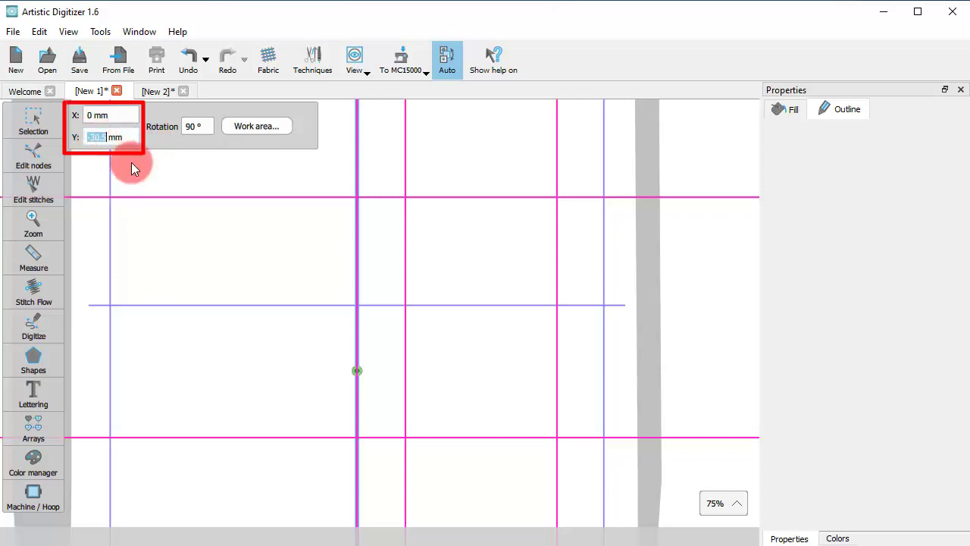
{"action": "type", "text": "30"}
{"action": "key", "text": "Return"}
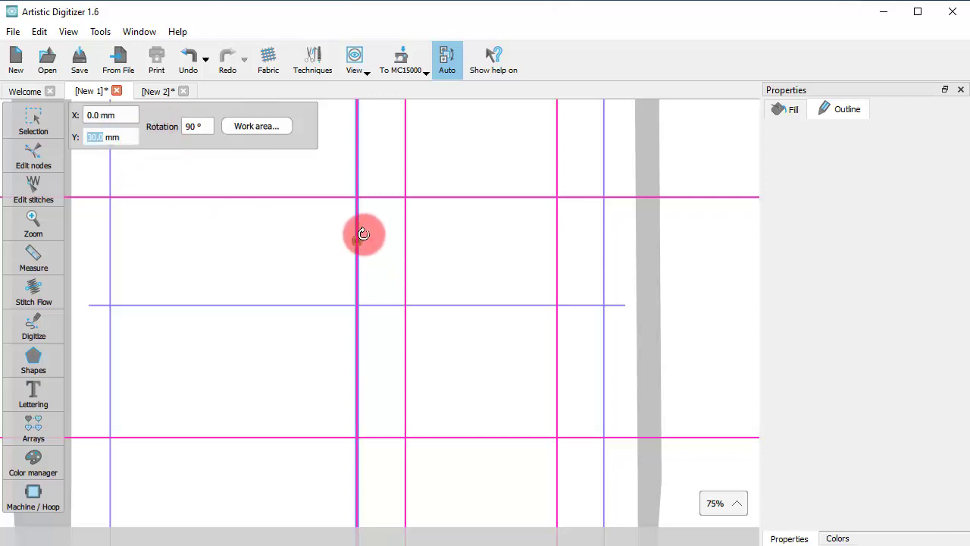
Step: Delete the upper horizontal guide, leaving only the original centre cross
{"action": "scroll", "coordinate": [218, 312], "scroll_direction": "down", "scroll_amount": 2}
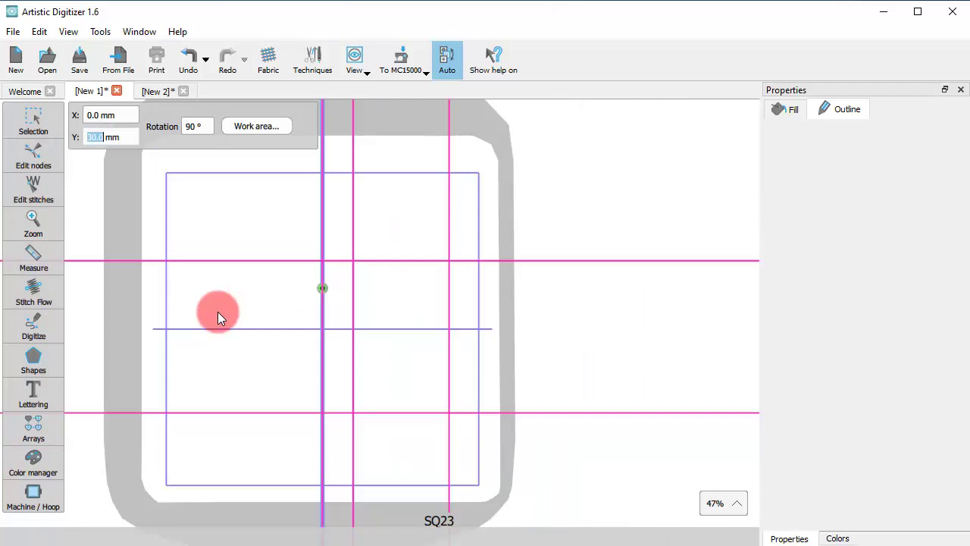
{"action": "key", "text": "BackSpace"}
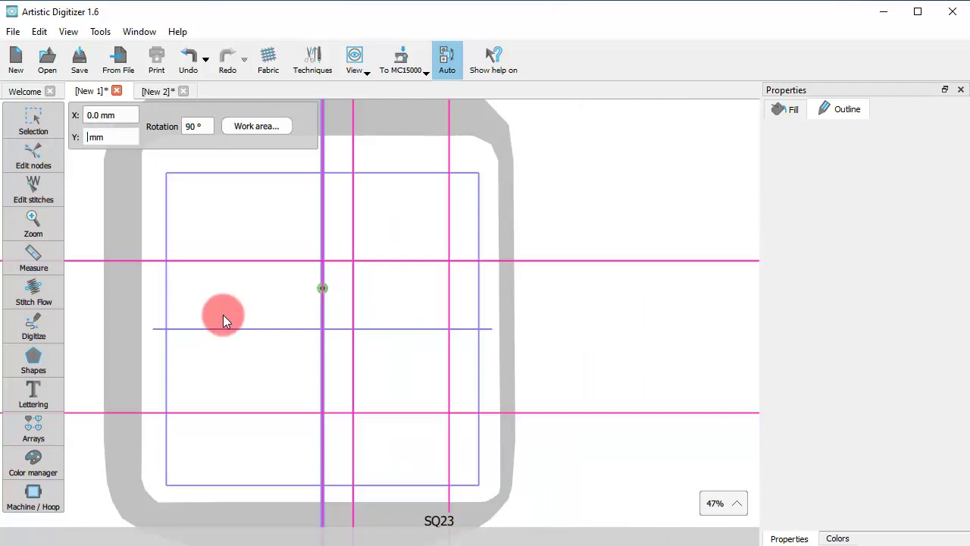
{"action": "left_click", "coordinate": [284, 260]}
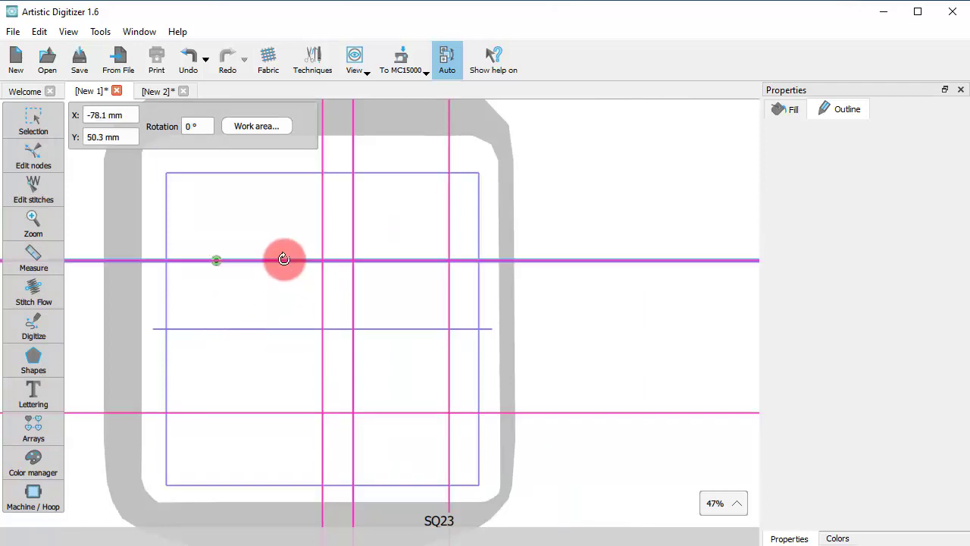
{"action": "key", "text": "Delete"}
{"action": "key", "text": "Delete"}
{"action": "key", "text": "Delete"}
{"action": "key", "text": "Delete"}
{"action": "key", "text": "Delete"}
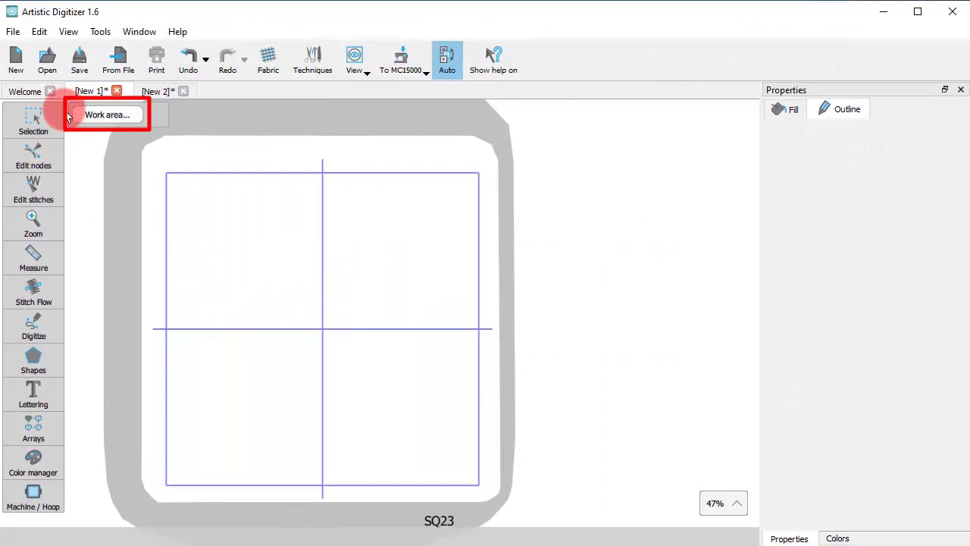
Step: Choose a rectangular work area with width 150 mm and height 100 mm, and apply it
{"action": "left_click", "coordinate": [98, 115]}
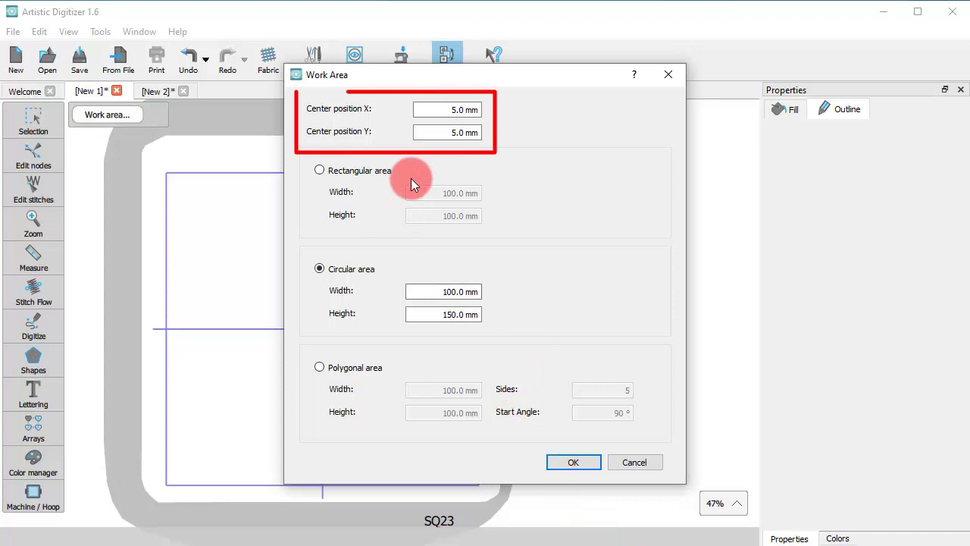
{"action": "left_click", "coordinate": [457, 132]}
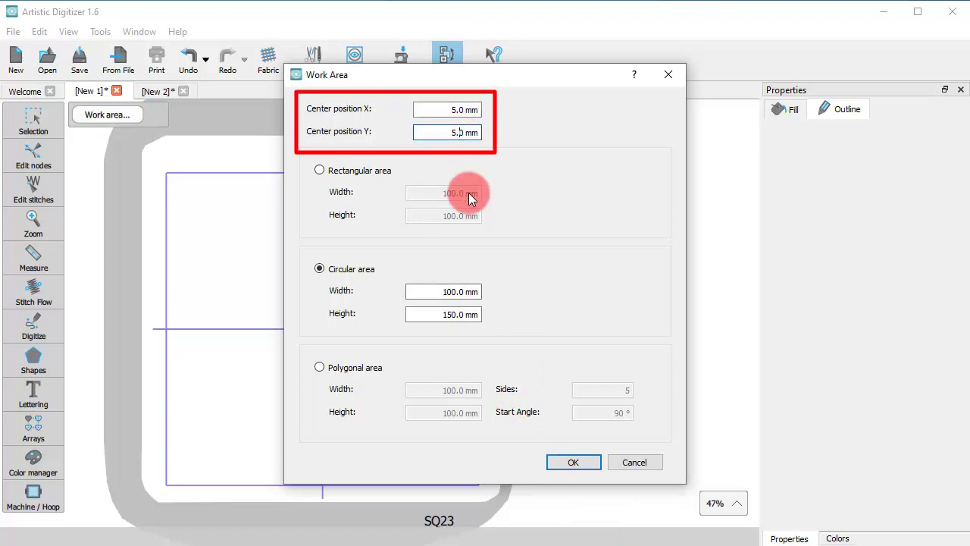
{"action": "left_click", "coordinate": [349, 169]}
{"action": "left_click", "coordinate": [342, 287]}
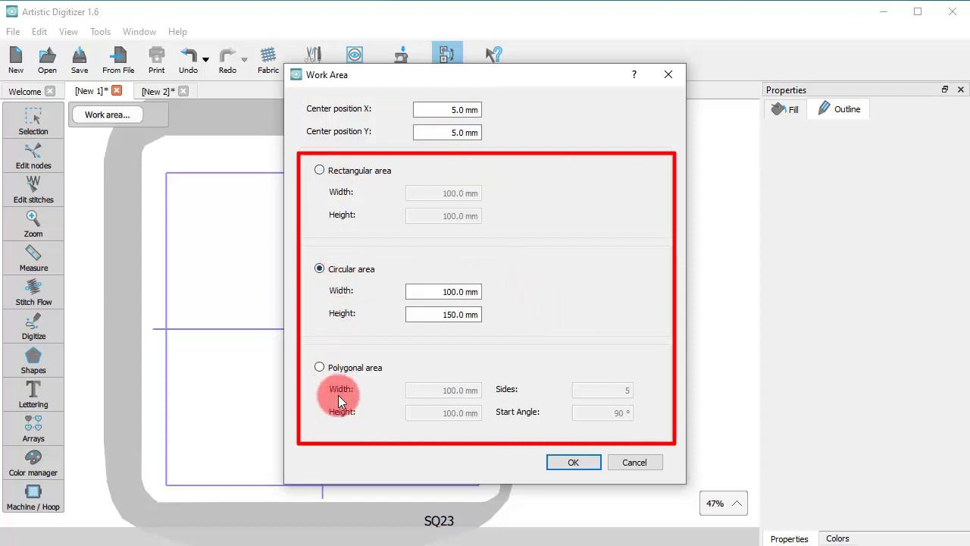
{"action": "left_click", "coordinate": [340, 184]}
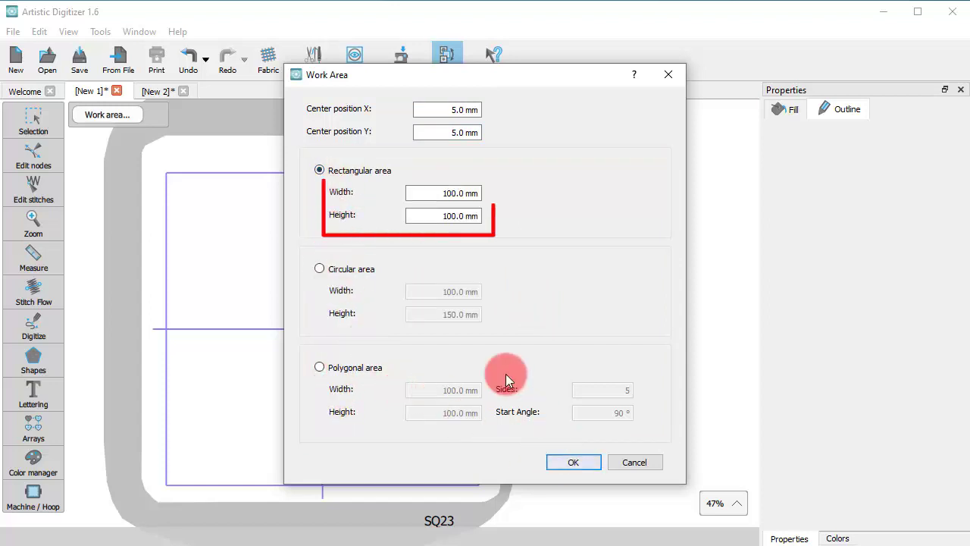
{"action": "left_click_drag", "start_coordinate": [440, 194], "coordinate": [461, 194]}
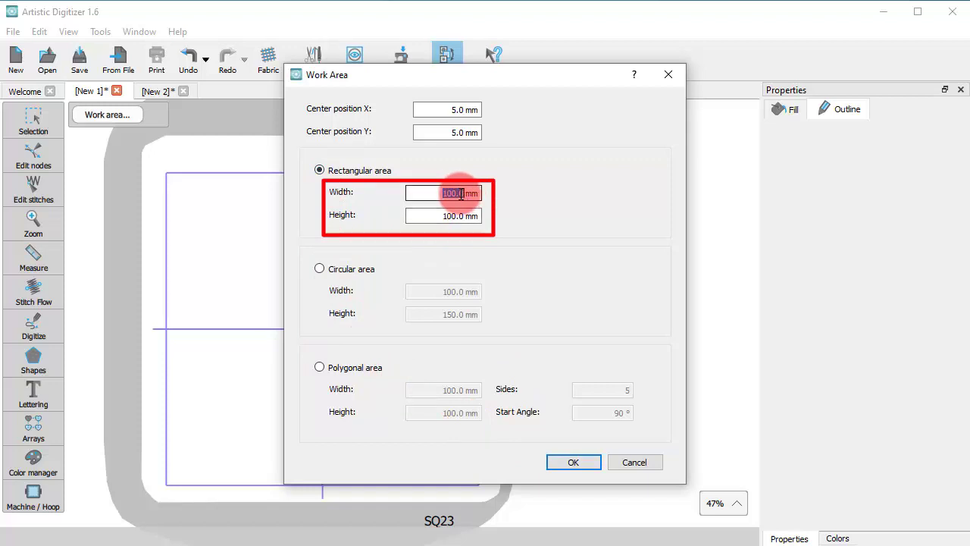
{"action": "type", "text": "150"}
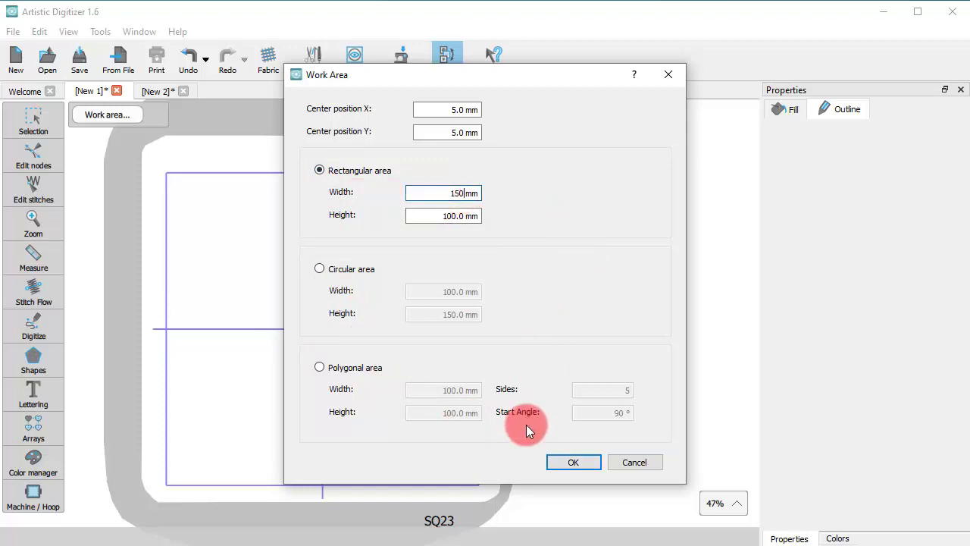
{"action": "left_click", "coordinate": [565, 463]}
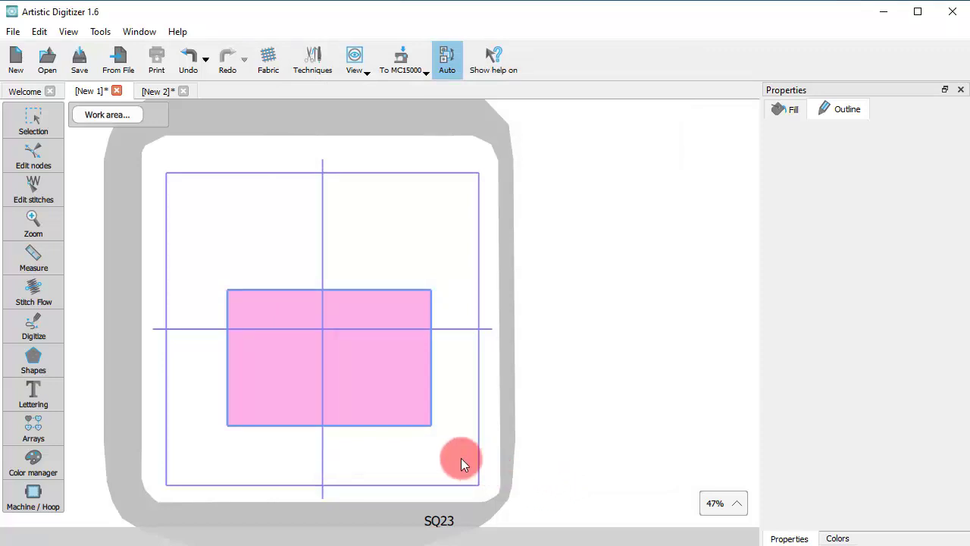
Step: Select the pink rectangular work area, nudge it up, and delete it
{"action": "left_click", "coordinate": [178, 312]}
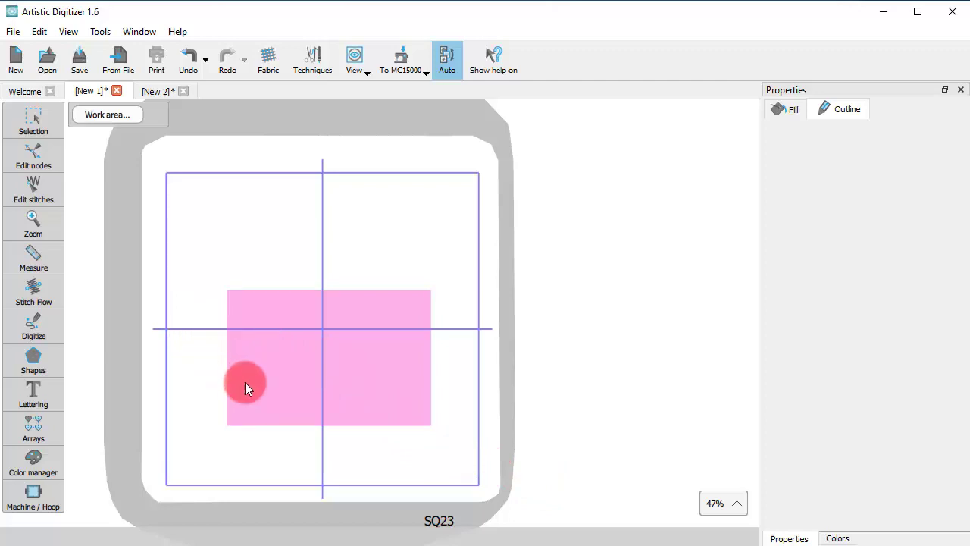
{"action": "left_click", "coordinate": [245, 383]}
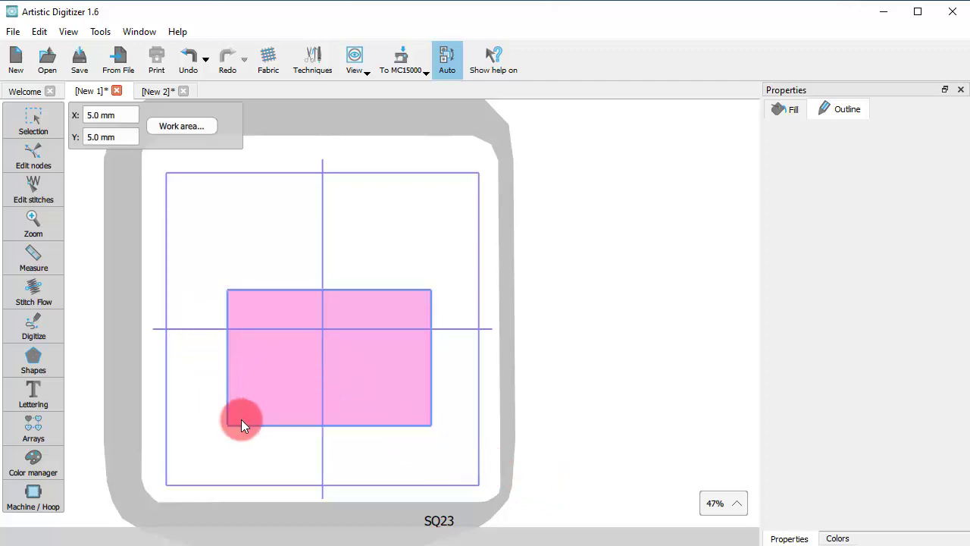
{"action": "left_click_drag", "start_coordinate": [260, 401], "coordinate": [265, 353]}
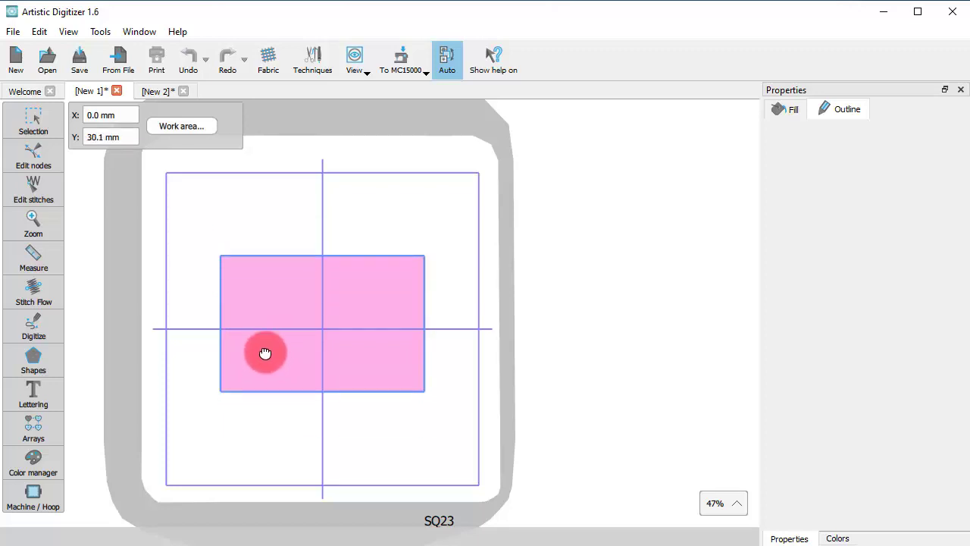
{"action": "left_click", "coordinate": [199, 333]}
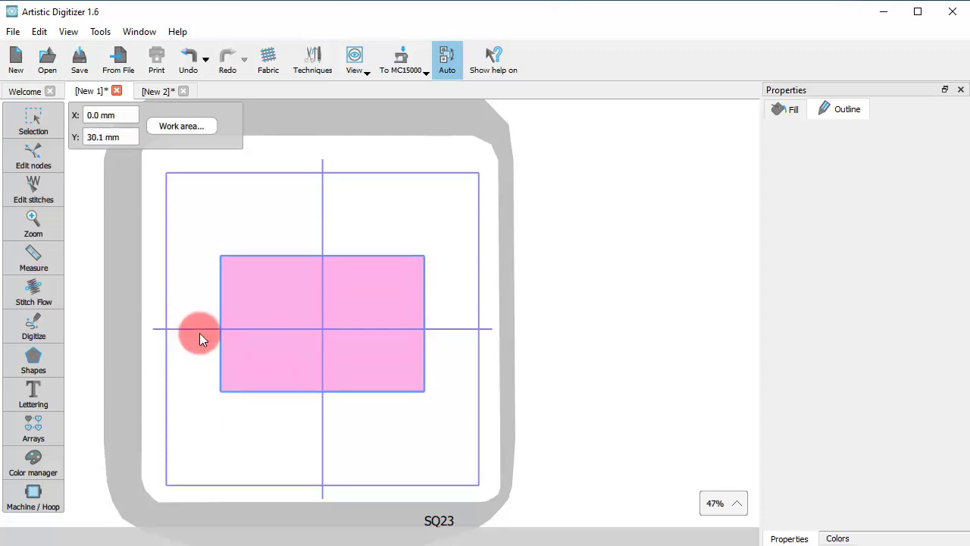
{"action": "key", "text": "Delete"}
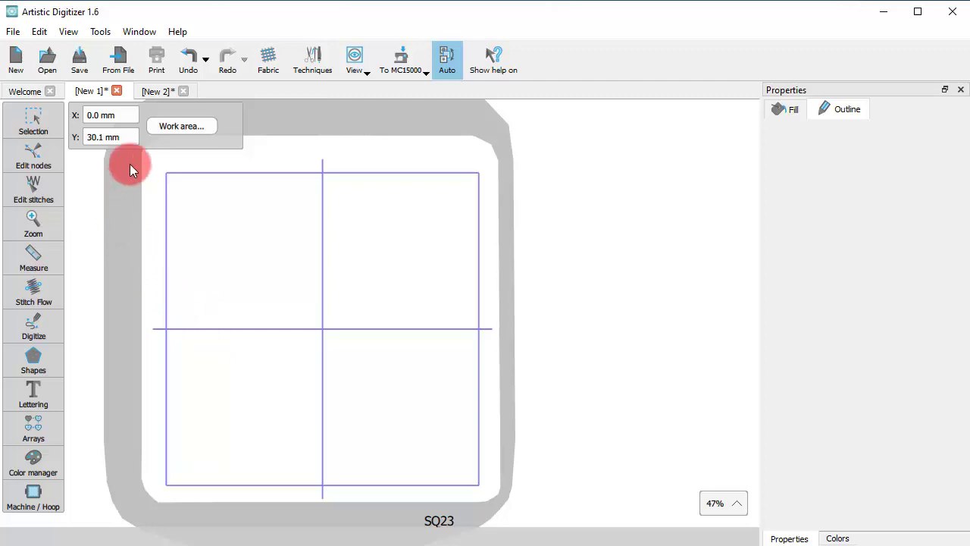
Step: Apply a circular work area of 100 x 150 mm and move the ellipse slightly higher
{"action": "left_click", "coordinate": [181, 126]}
{"action": "left_click", "coordinate": [356, 271]}
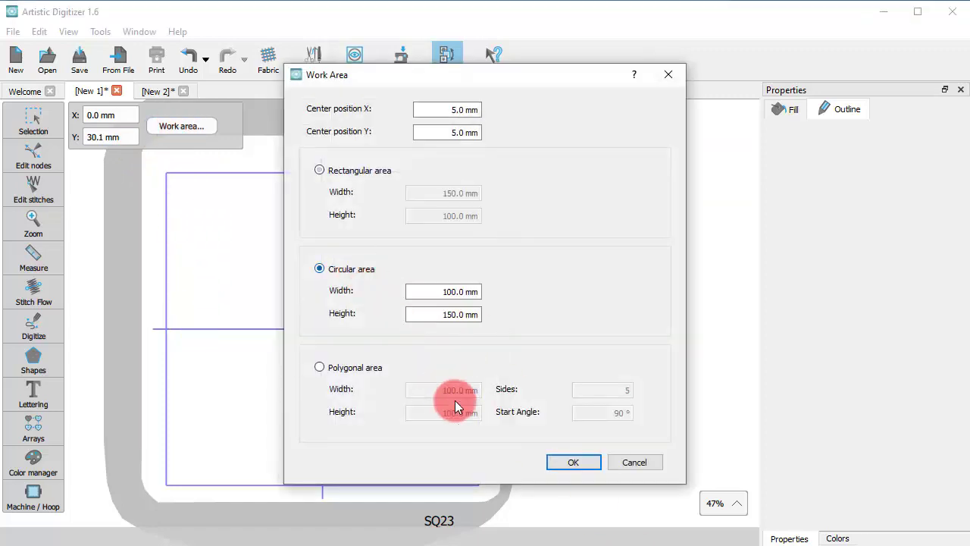
{"action": "left_click", "coordinate": [567, 461]}
{"action": "left_click_drag", "start_coordinate": [350, 394], "coordinate": [342, 363]}
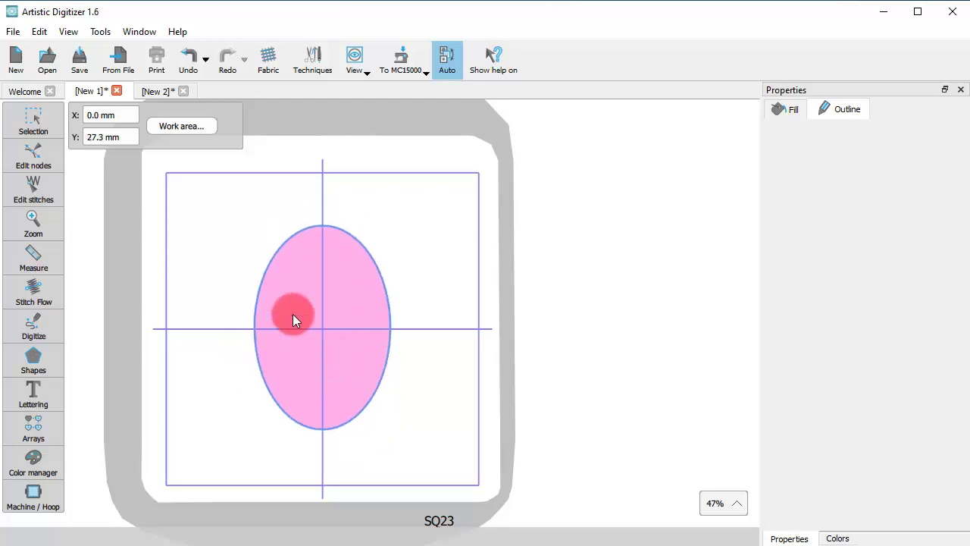
Step: Make the work area a 6-sided polygonal area and centre the pink hexagon on the crosshair
{"action": "left_click", "coordinate": [194, 126]}
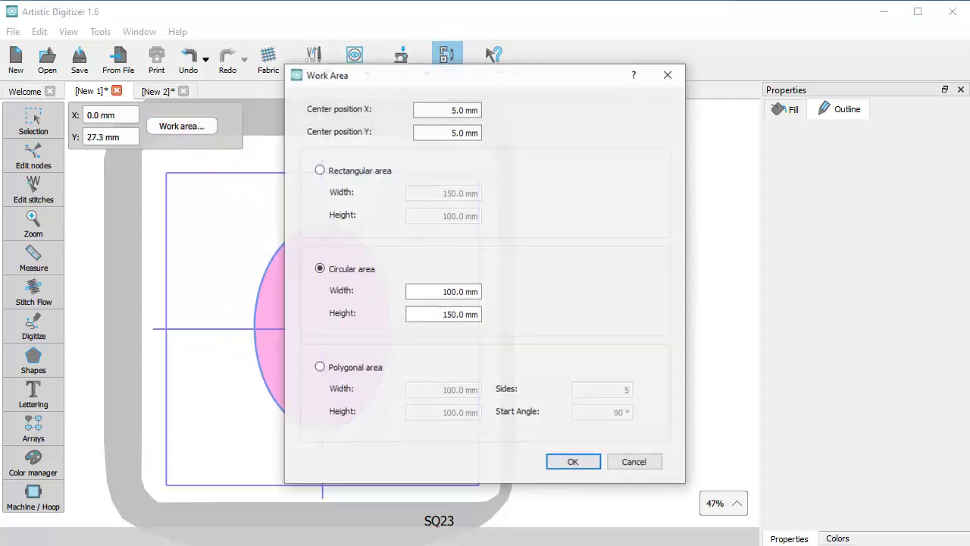
{"action": "left_click", "coordinate": [357, 171]}
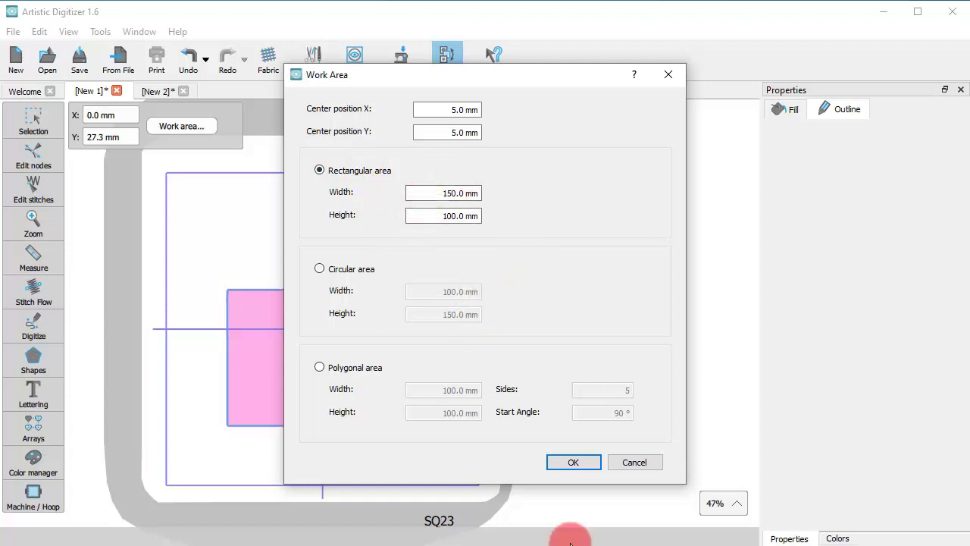
{"action": "left_click", "coordinate": [349, 365]}
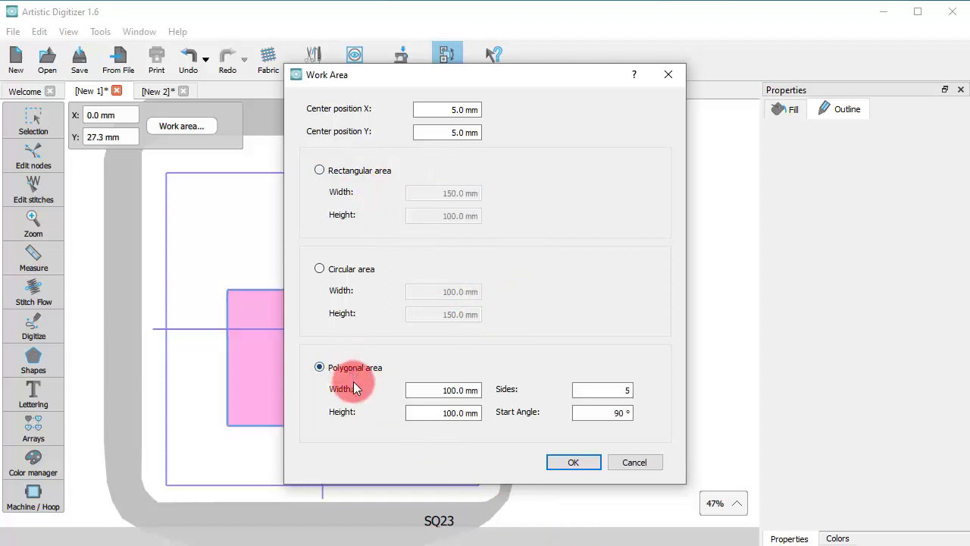
{"action": "double_click", "coordinate": [615, 391]}
{"action": "type", "text": "6"}
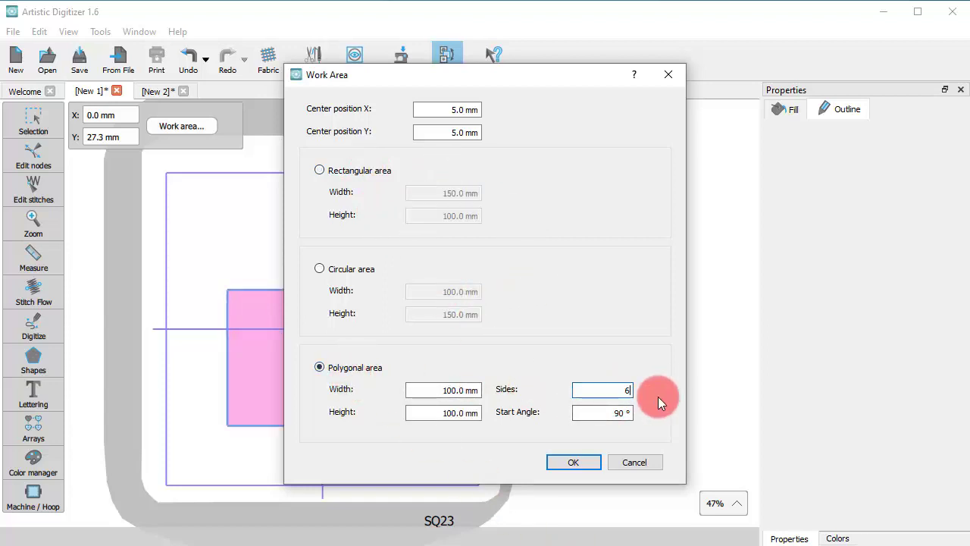
{"action": "left_click", "coordinate": [595, 413]}
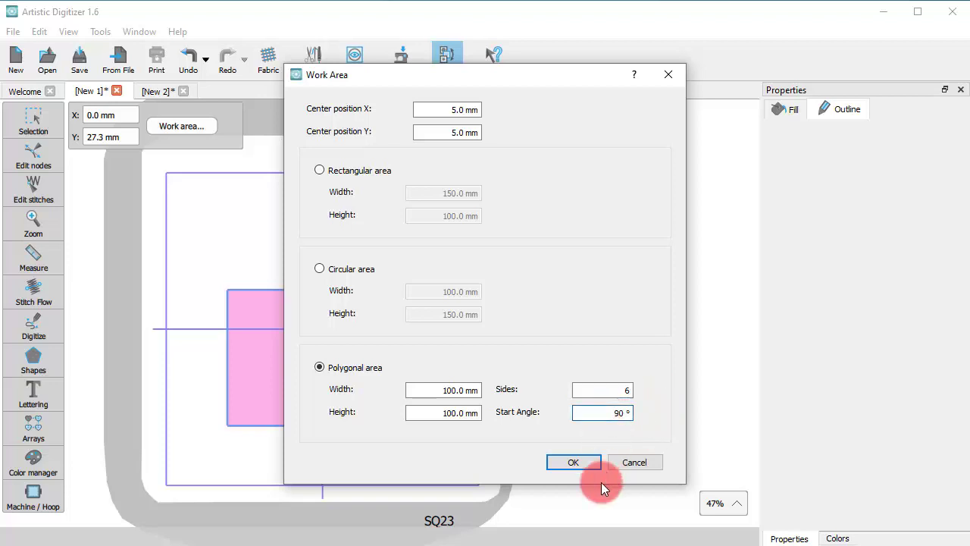
{"action": "left_click", "coordinate": [571, 464]}
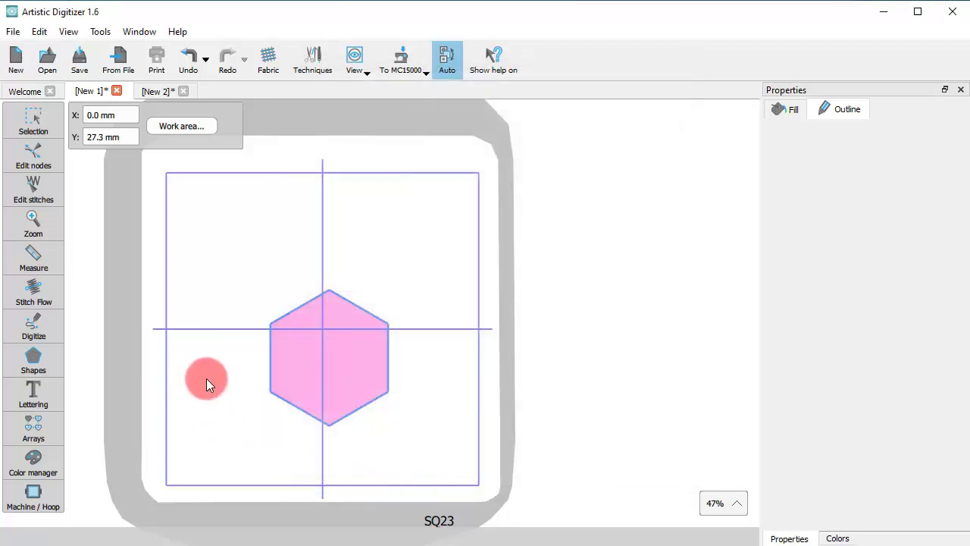
{"action": "left_click_drag", "start_coordinate": [341, 372], "coordinate": [326, 357]}
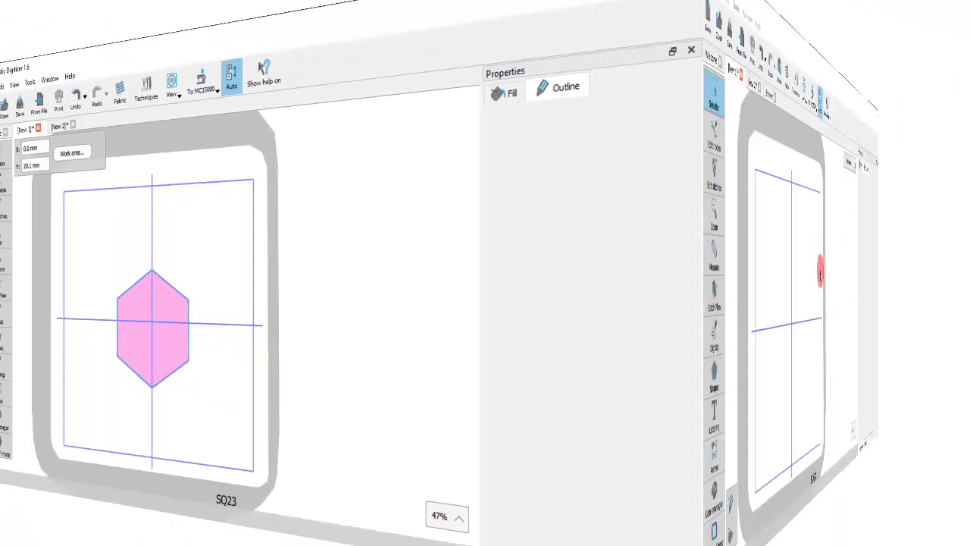
Step: Digitize a closed curved four-sided outline, 184.5 by 114.0 mm, and open its context menu
{"action": "left_click", "coordinate": [33, 326]}
{"action": "left_click", "coordinate": [189, 292]}
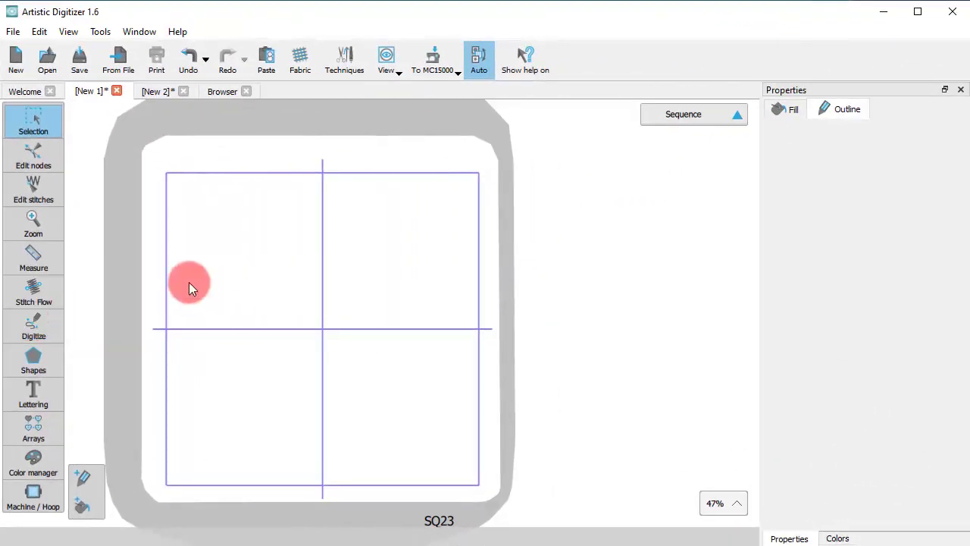
{"action": "left_click", "coordinate": [286, 242]}
{"action": "right_click", "coordinate": [436, 266]}
{"action": "right_click", "coordinate": [440, 387]}
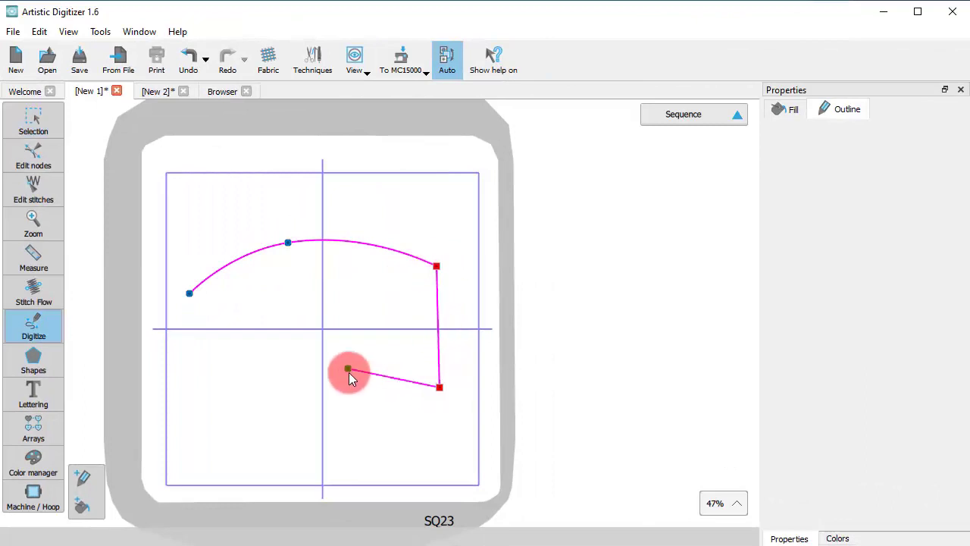
{"action": "left_click", "coordinate": [294, 352]}
{"action": "right_click", "coordinate": [193, 394]}
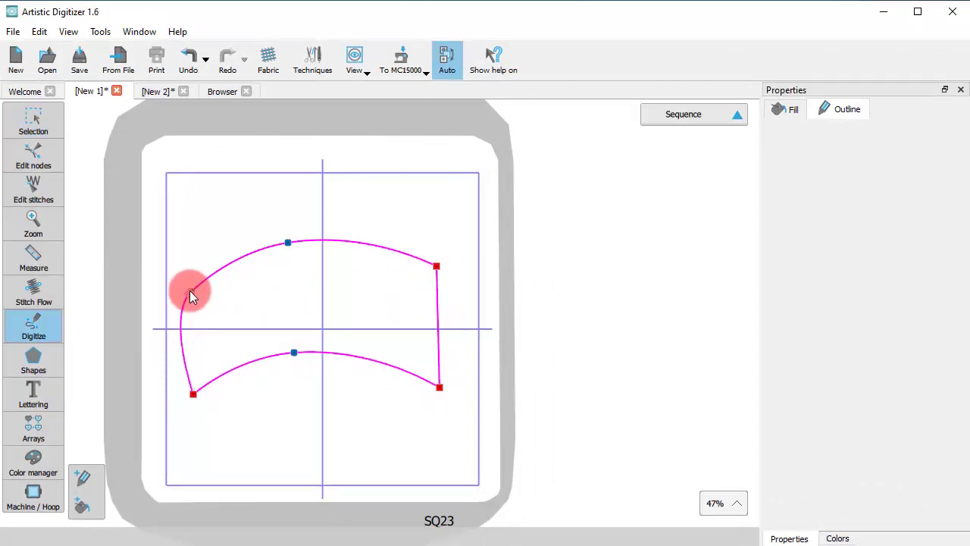
{"action": "left_click", "coordinate": [194, 296]}
{"action": "right_click", "coordinate": [260, 280]}
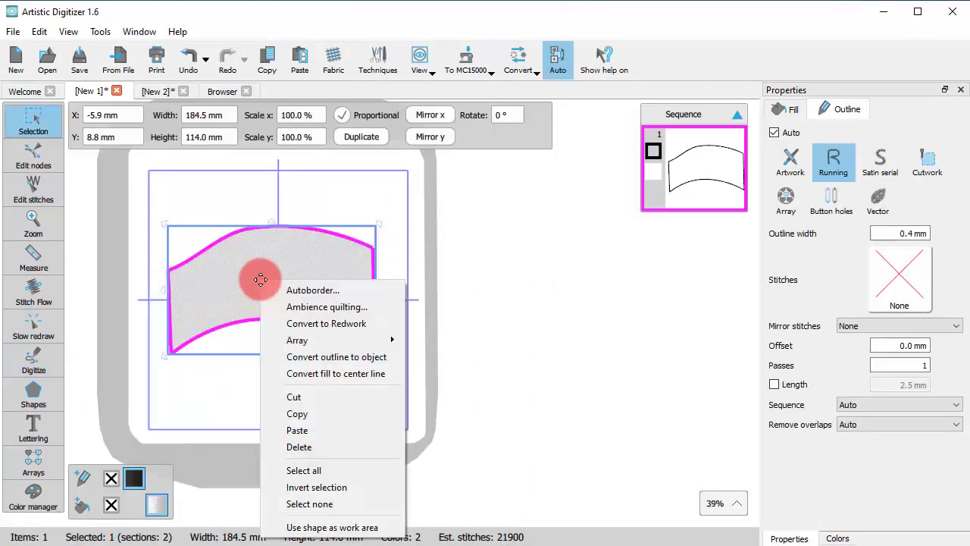